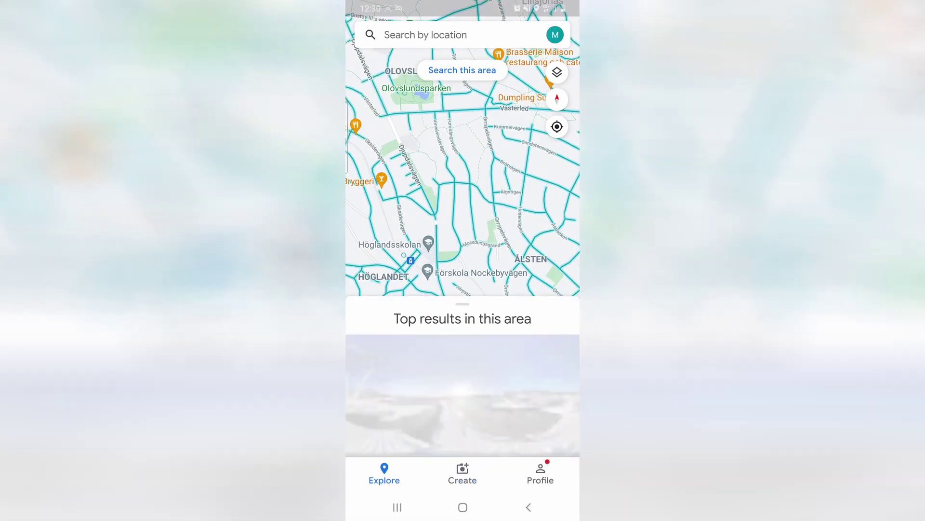
# Start a new Photo Sphere capture from Street View's Create page.
pyautogui.click(462, 473)
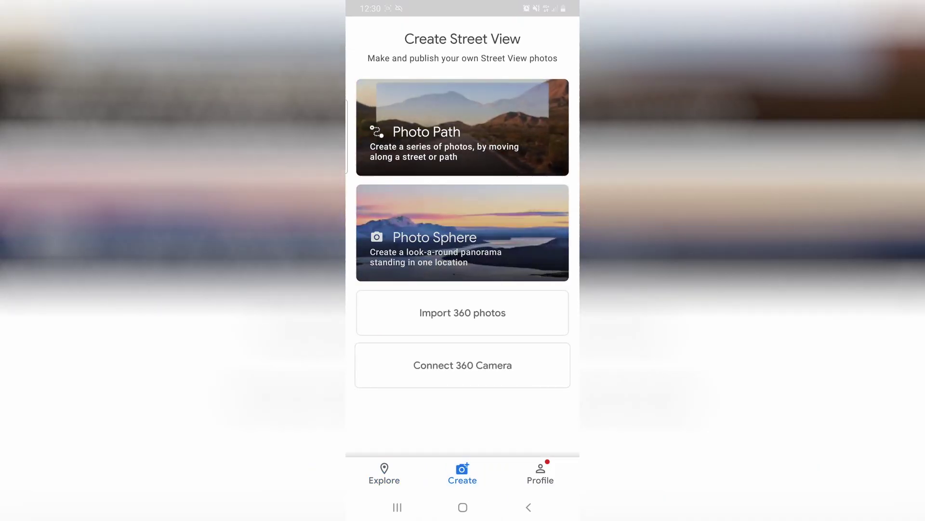
pyautogui.click(462, 232)
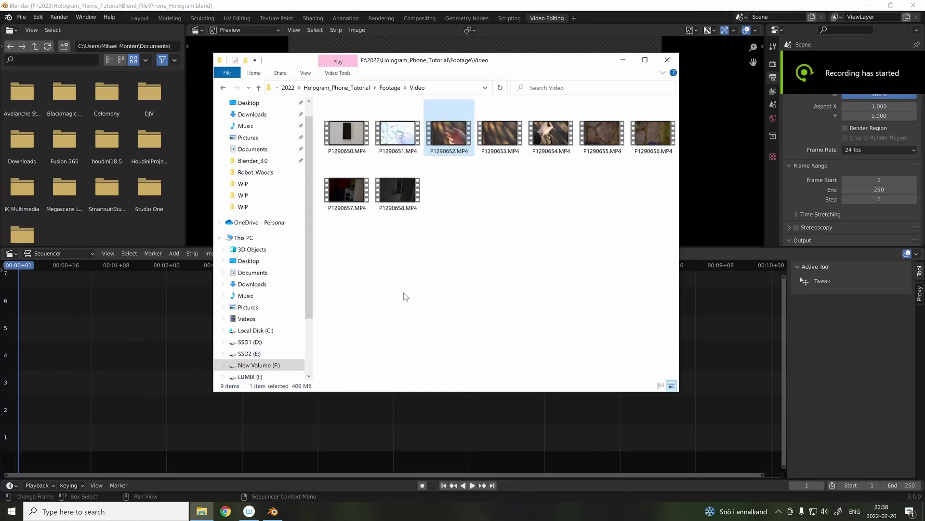
# Add P1290652.MP4 to the Sequencer, remove its sound strip, and trim it to end at frame 310.
pyautogui.click(620, 64)
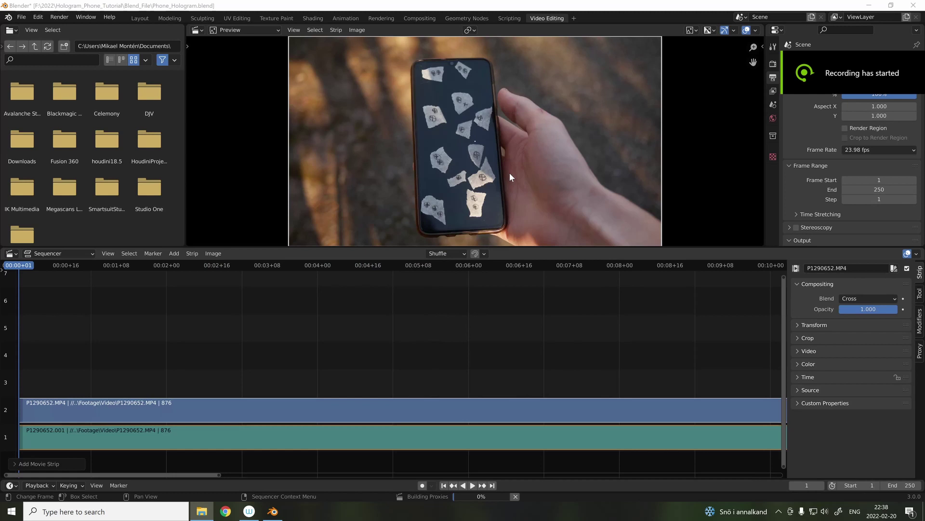
pyautogui.press('Home')
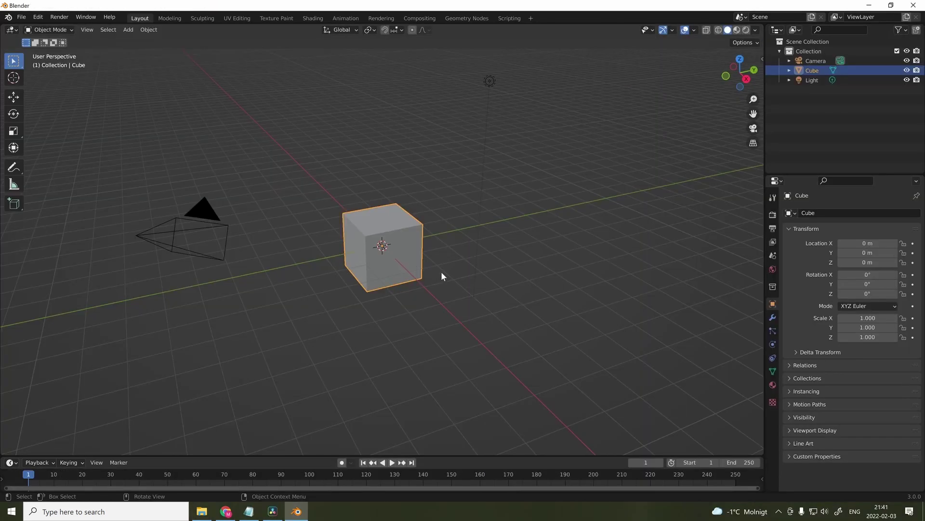
pyautogui.press('x')
pyautogui.click(442, 272)
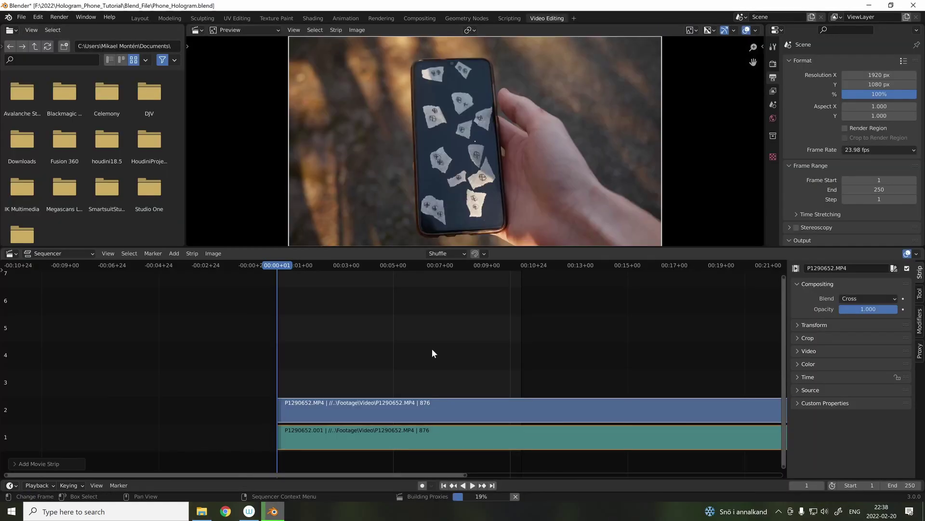
pyautogui.press('Delete')
pyautogui.scroll(-3, 357, 441)
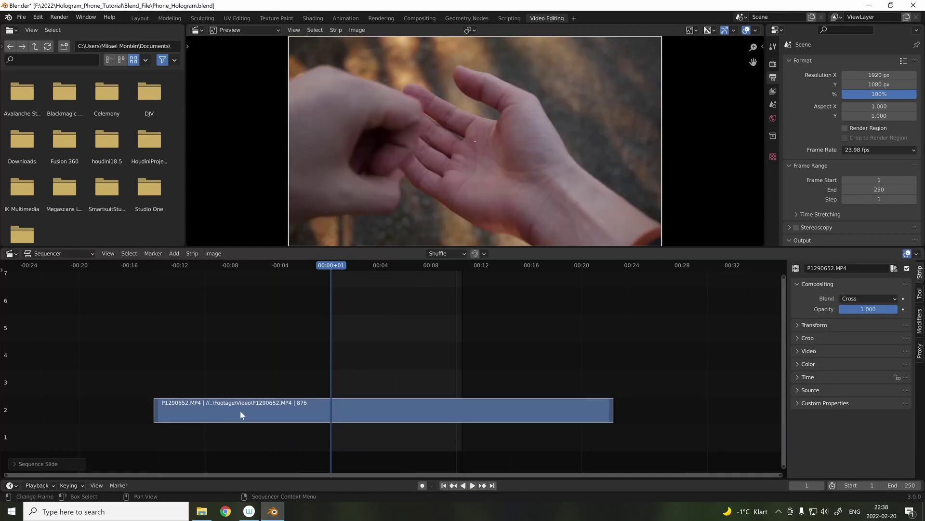
pyautogui.moveTo(242, 413); pyautogui.dragTo(633, 420)
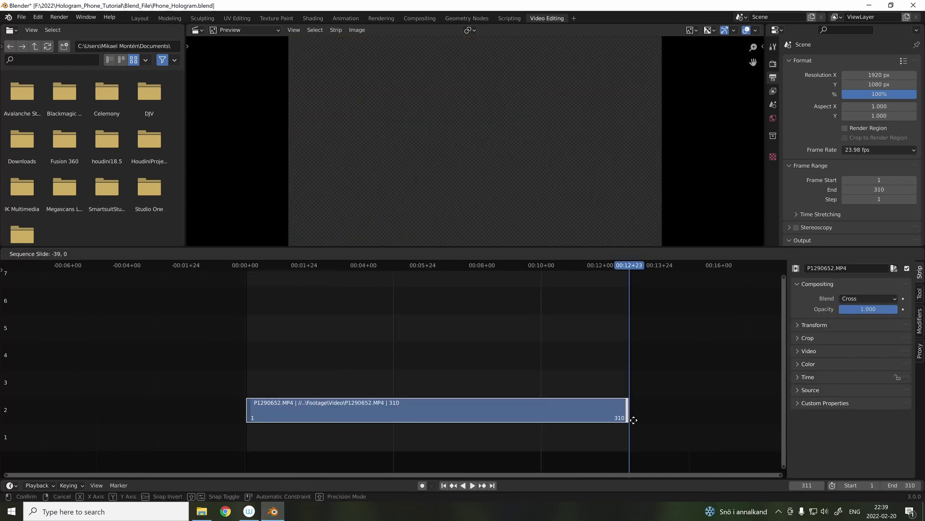
pyautogui.hotkey('shift', 'Left')
# Set the frame rate to 24 fps, output to the PNG folder, and render the animation.
pyautogui.click(864, 150)
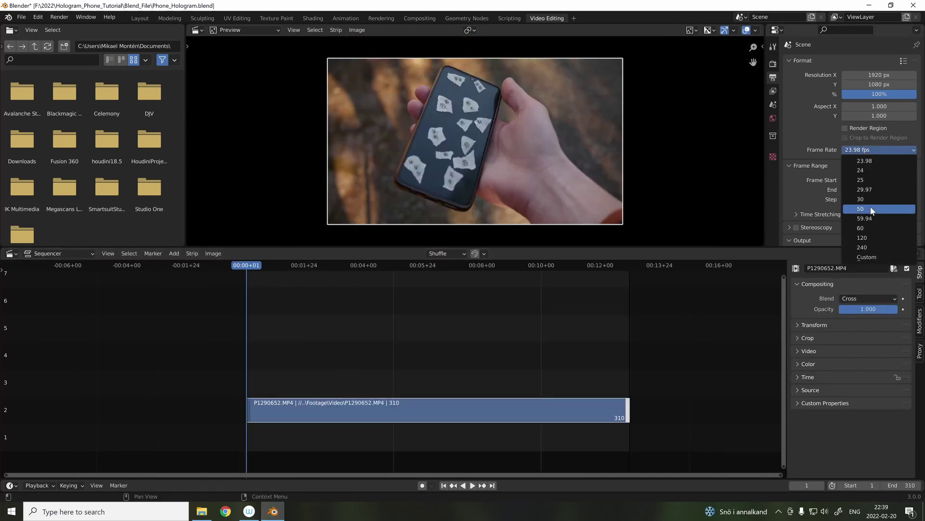
pyautogui.click(869, 171)
pyautogui.scroll(-3, 849, 180)
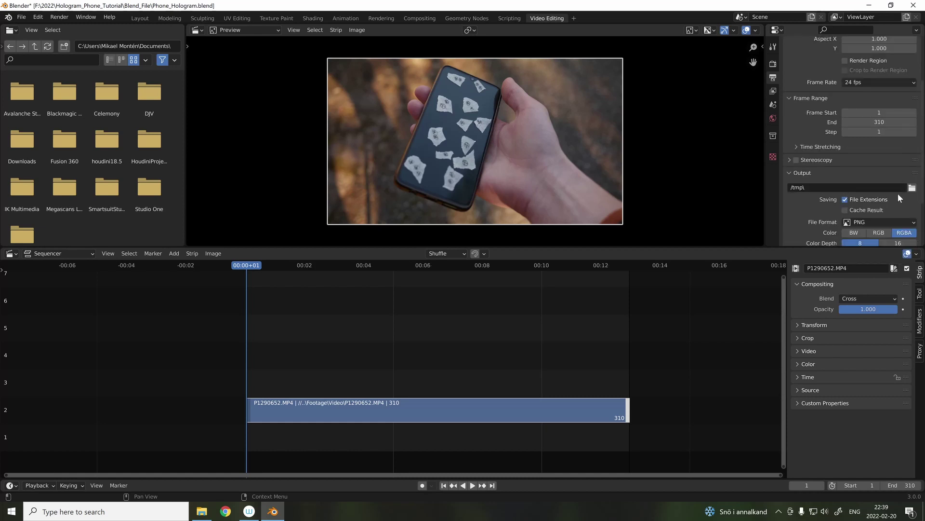
pyautogui.click(912, 187)
pyautogui.doubleClick(368, 194)
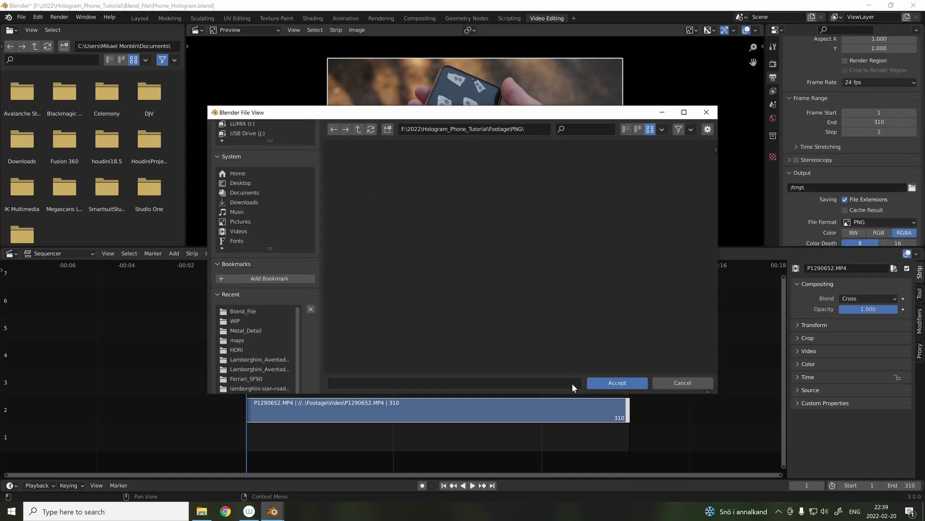
pyautogui.click(607, 379)
pyautogui.hotkey('ctrl', 'F12')
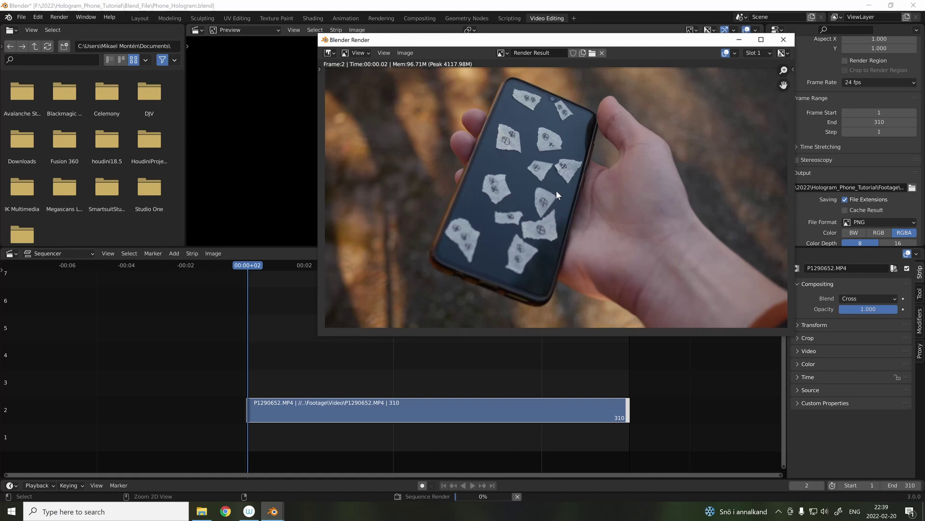
pyautogui.click(761, 40)
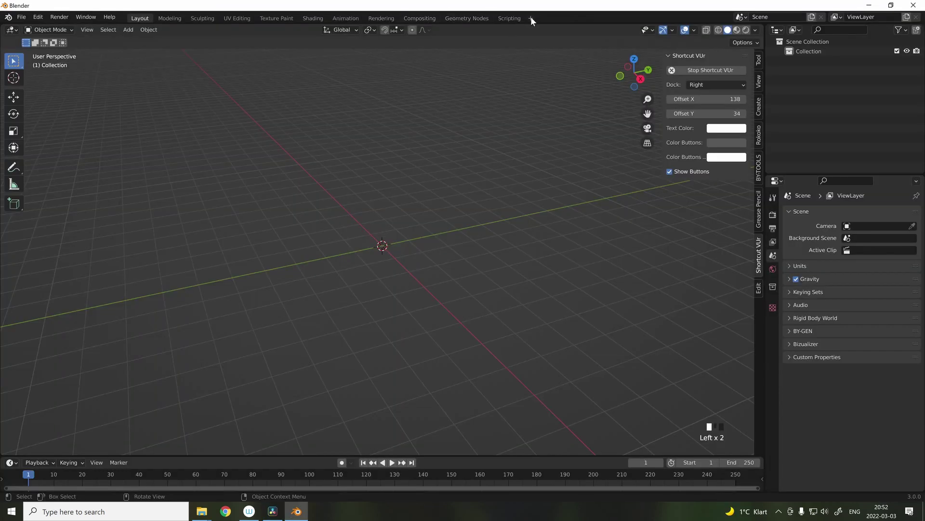
# Add a Motion Tracking workspace, open all PNG frames as a clip, and set scene frames to 310.
pyautogui.click(532, 19)
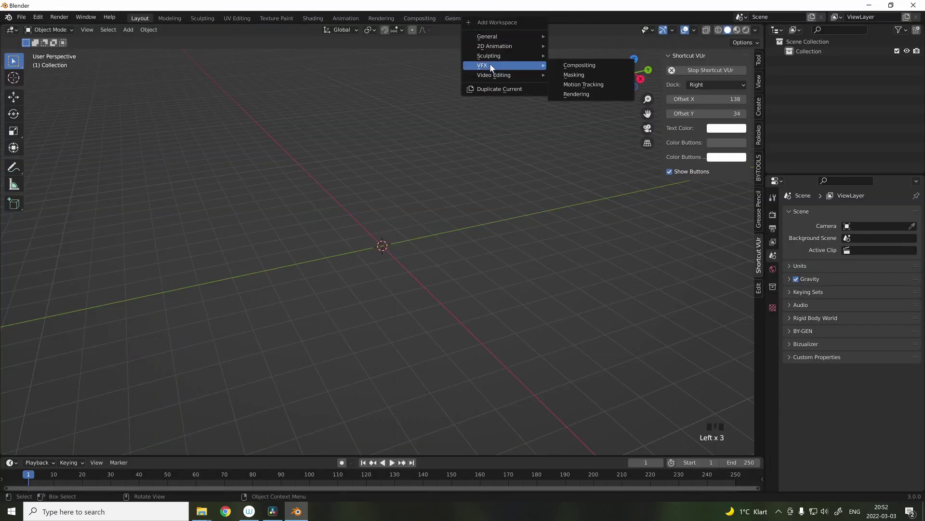
pyautogui.click(581, 84)
pyautogui.click(392, 172)
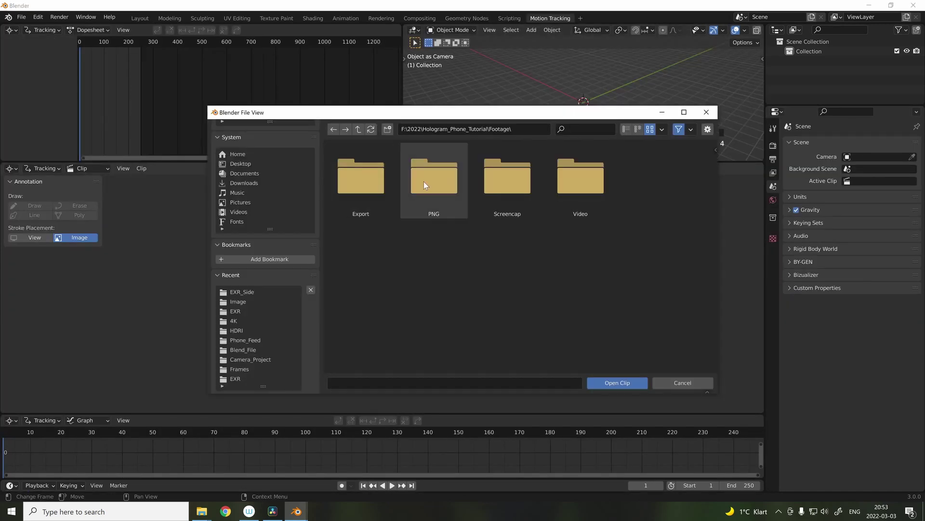
pyautogui.doubleClick(424, 181)
pyautogui.press('a')
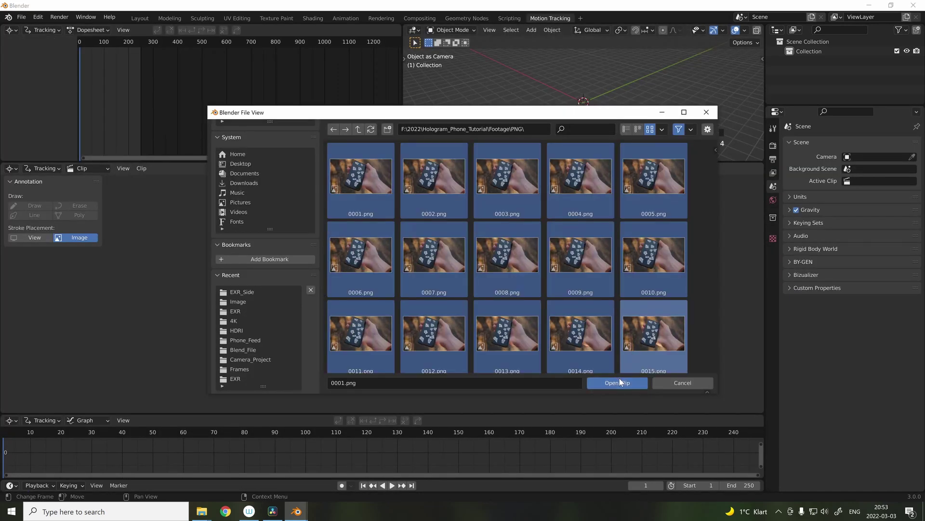
pyautogui.click(617, 382)
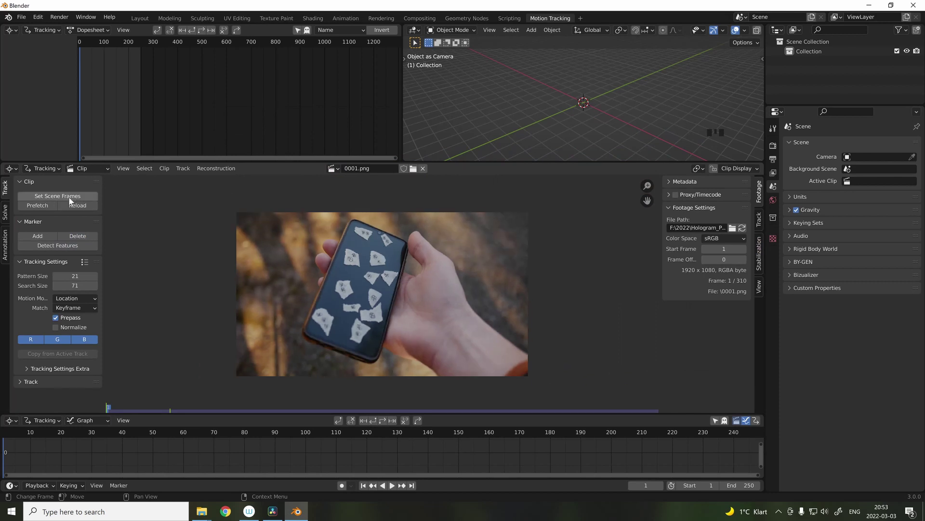
pyautogui.click(69, 197)
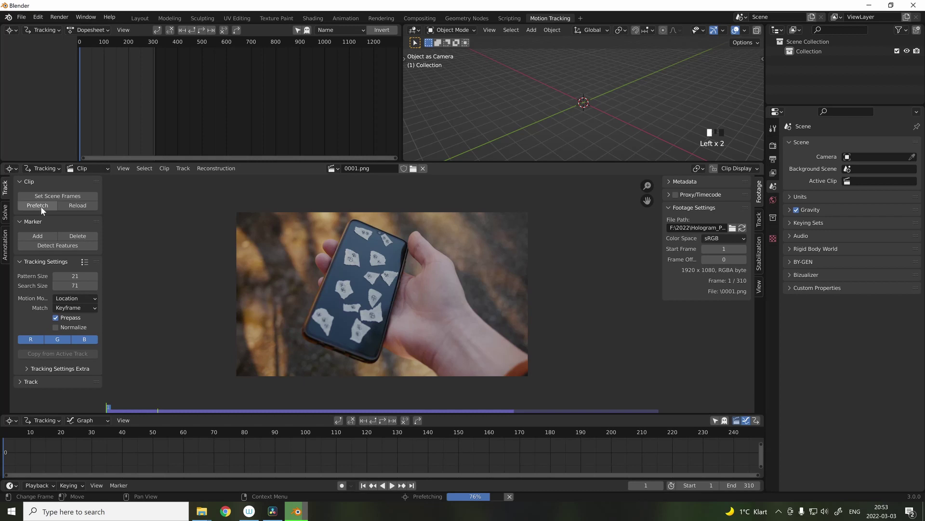
pyautogui.moveTo(165, 409); pyautogui.dragTo(275, 409)
# Place an enlarged marker on a paper patch, switch the motion model to Affine, and track it forward.
pyautogui.hotkey('shift', 'Left')
pyautogui.scroll(3, 353, 266)
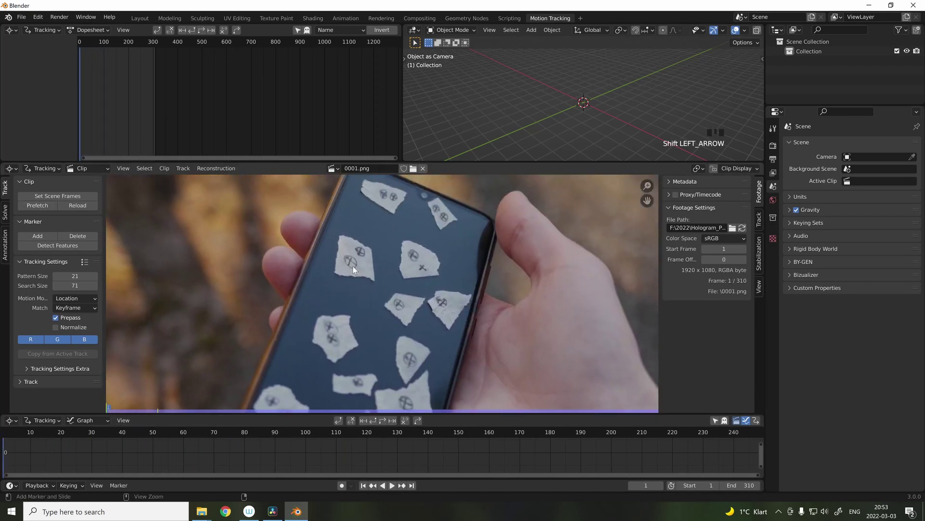
pyautogui.keyDown('ctrl'); pyautogui.click(350, 261); pyautogui.keyUp('ctrl')
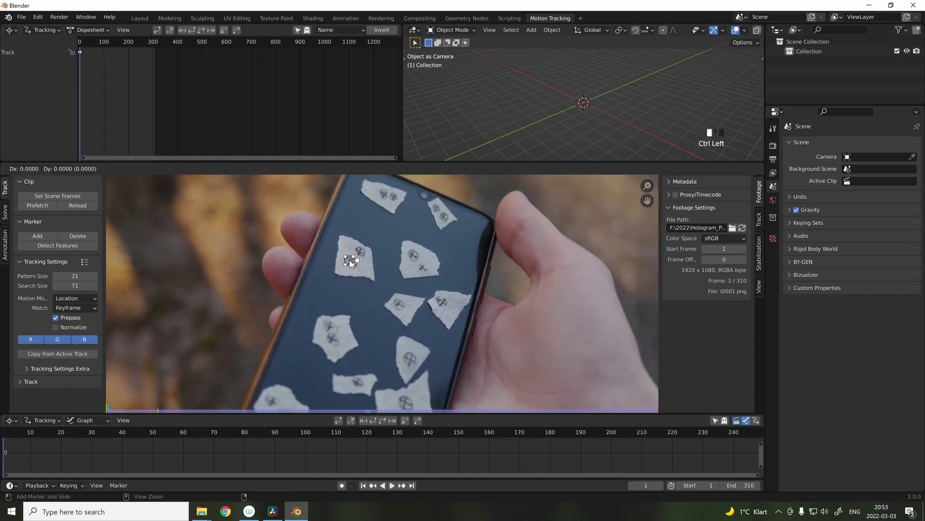
pyautogui.click(379, 266)
pyautogui.scroll(3, 363, 259)
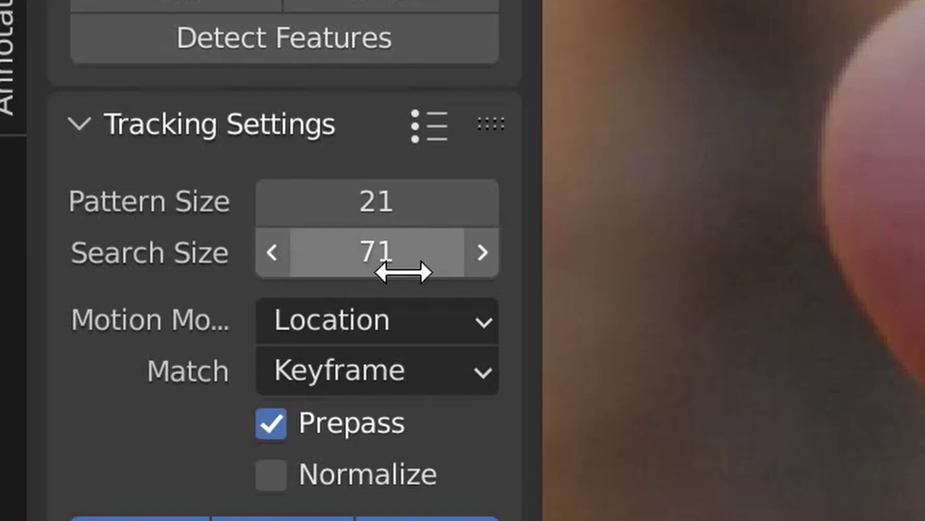
pyautogui.click(74, 298)
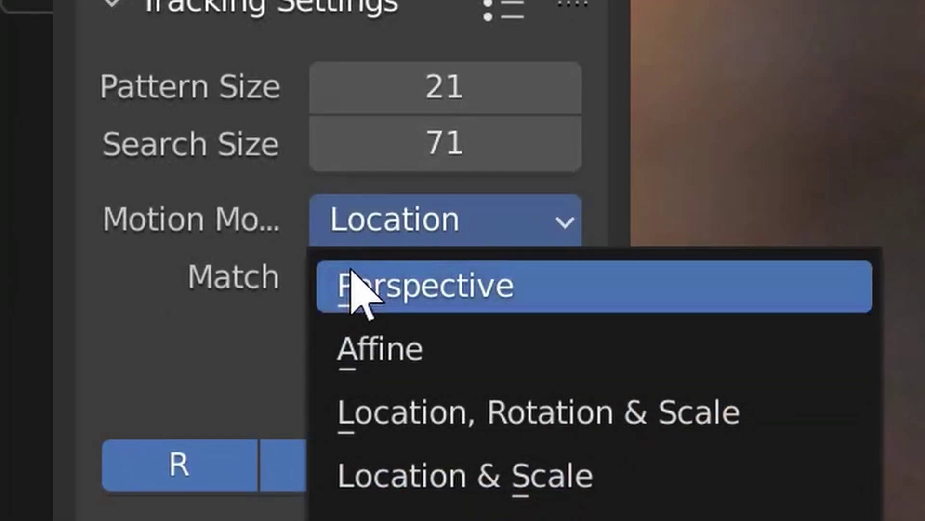
pyautogui.click(358, 343)
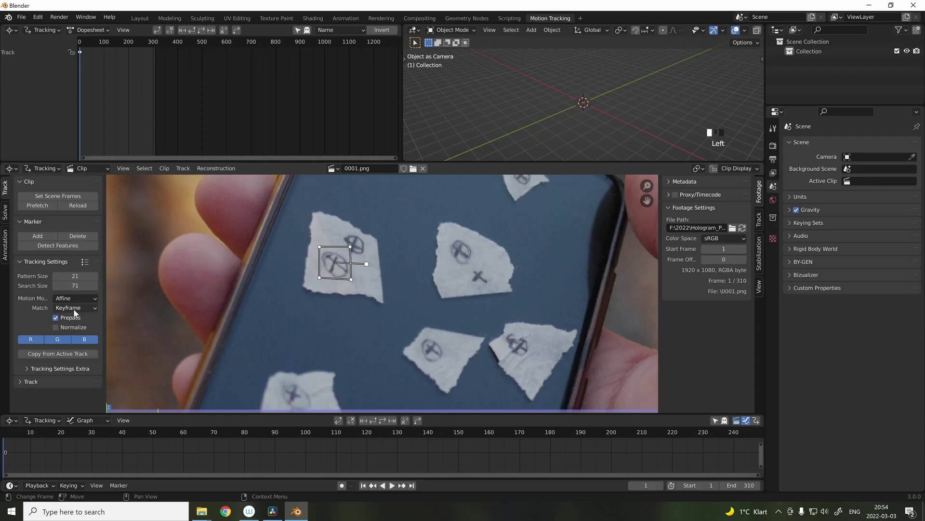
pyautogui.hotkey('ctrl', 't')
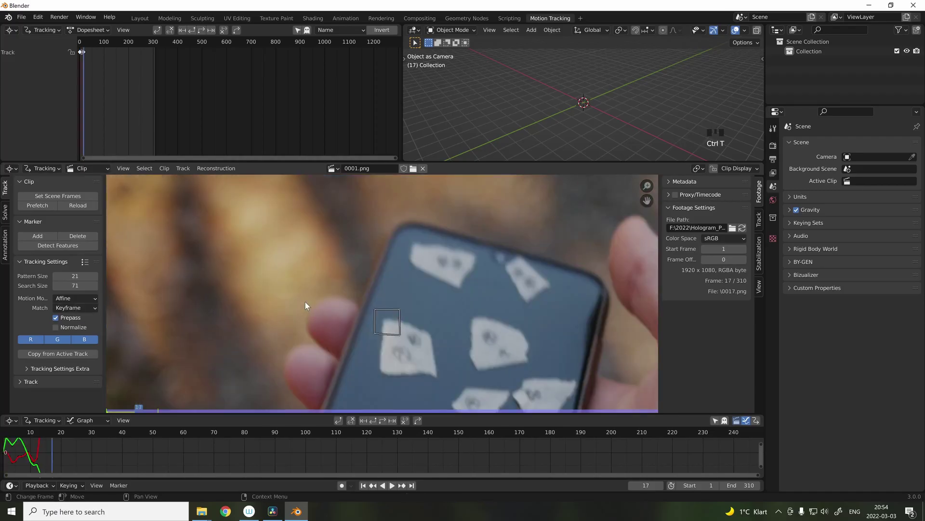
# Correct the drifted marker, solve the camera motion to 1.95 px error, and track the new marker.
pyautogui.press('Left')
pyautogui.press('Left')
pyautogui.press('Right')
pyautogui.press('Left')
pyautogui.press('Left')
pyautogui.press('Right')
pyautogui.press('Right')
pyautogui.press('Right')
pyautogui.press('g')
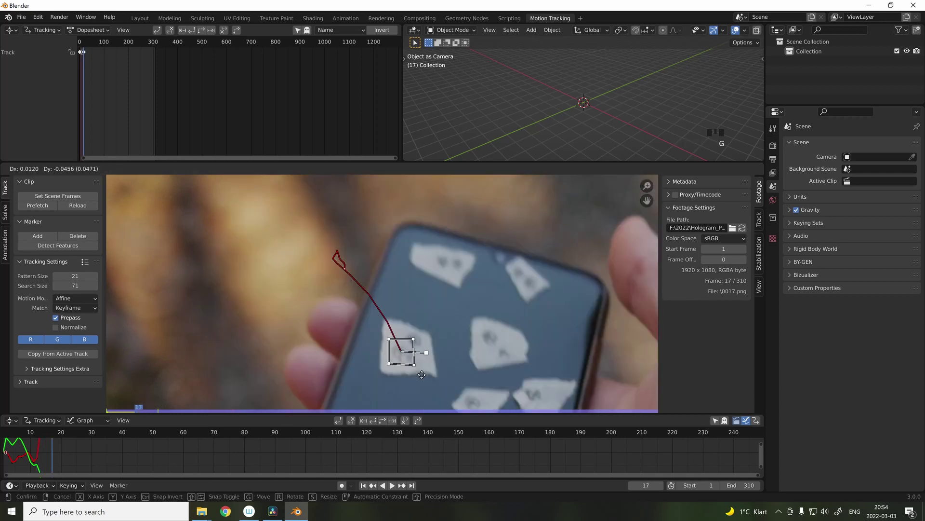
pyautogui.click(419, 373)
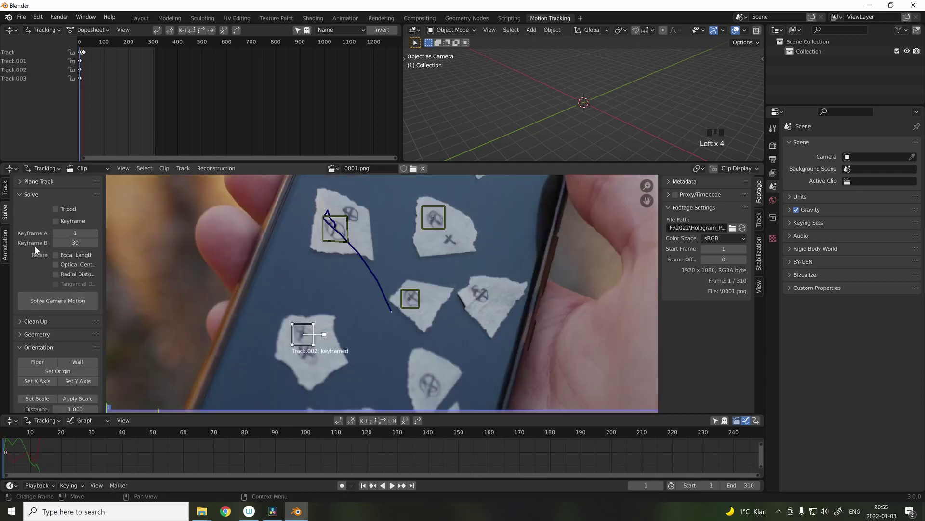
pyautogui.scroll(-2, 54, 259)
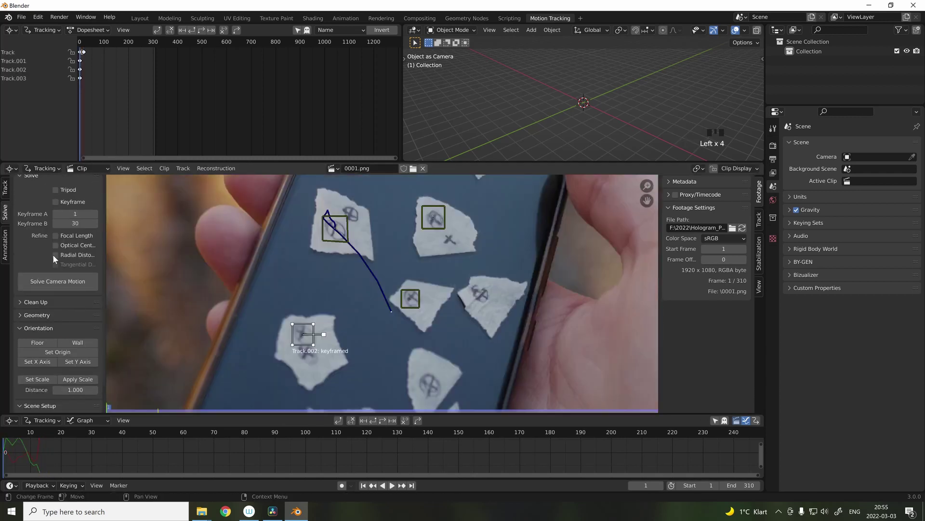
pyautogui.click(77, 288)
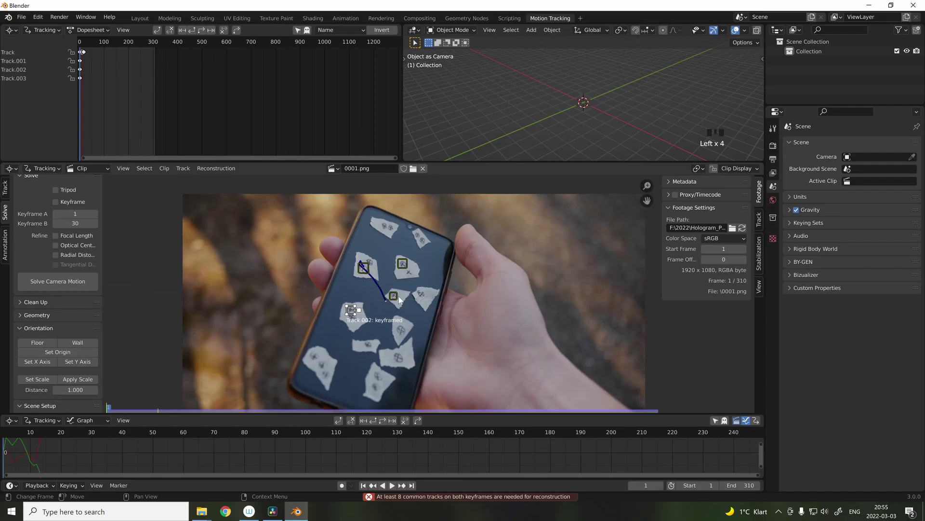
pyautogui.moveTo(361, 246); pyautogui.dragTo(350, 204, button='middle')
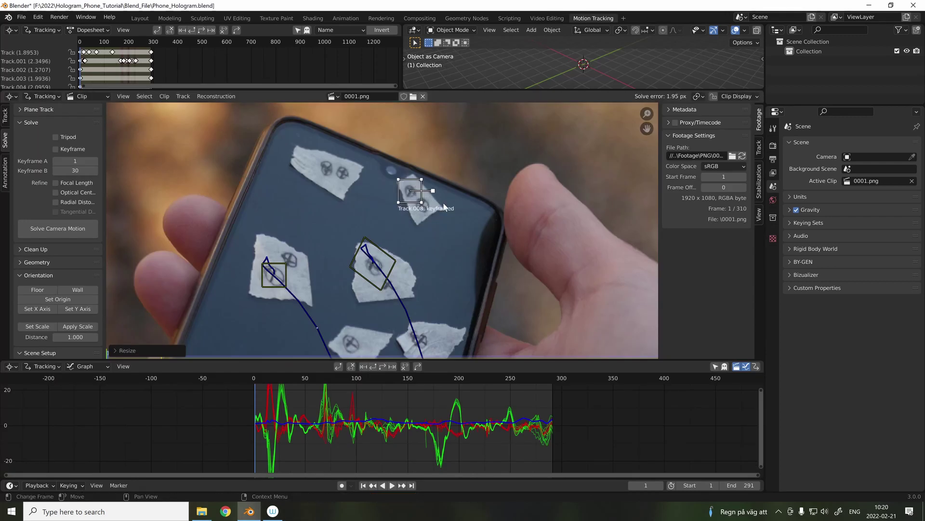
pyautogui.hotkey('ctrl', 't')
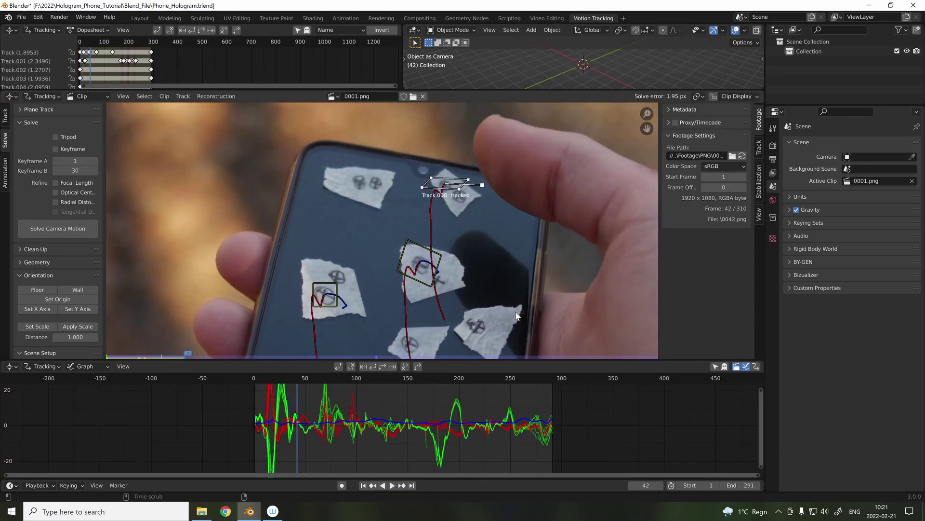
# Track further and move Track.008 back onto its feature with a keyframe.
pyautogui.click(5, 116)
pyautogui.press('Right')
pyautogui.press('Right')
pyautogui.press('Right')
pyautogui.press('Right')
pyautogui.press('Right')
pyautogui.press('Right')
pyautogui.press('Right')
pyautogui.press('Right')
pyautogui.press('Right')
pyautogui.press('Right')
pyautogui.press('Right')
pyautogui.press('Right')
pyautogui.press('Right')
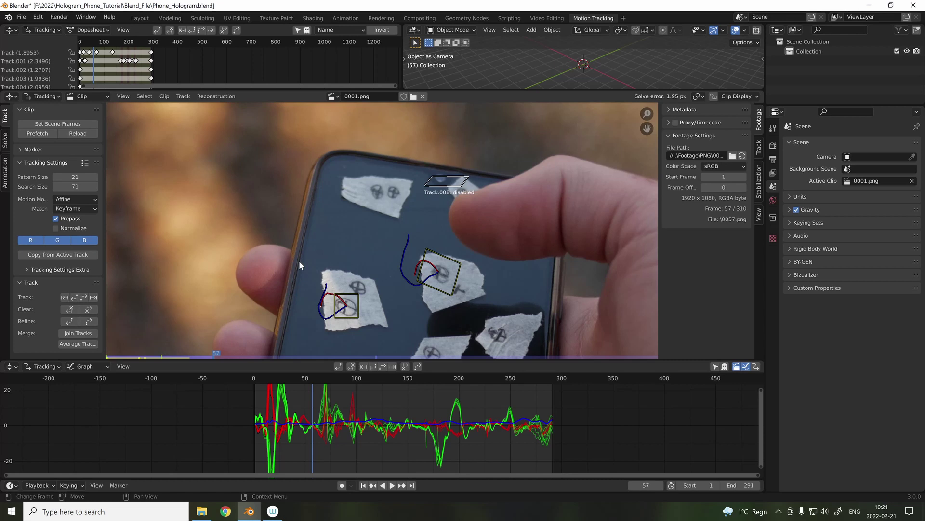
pyautogui.press('g')
pyautogui.click(453, 248)
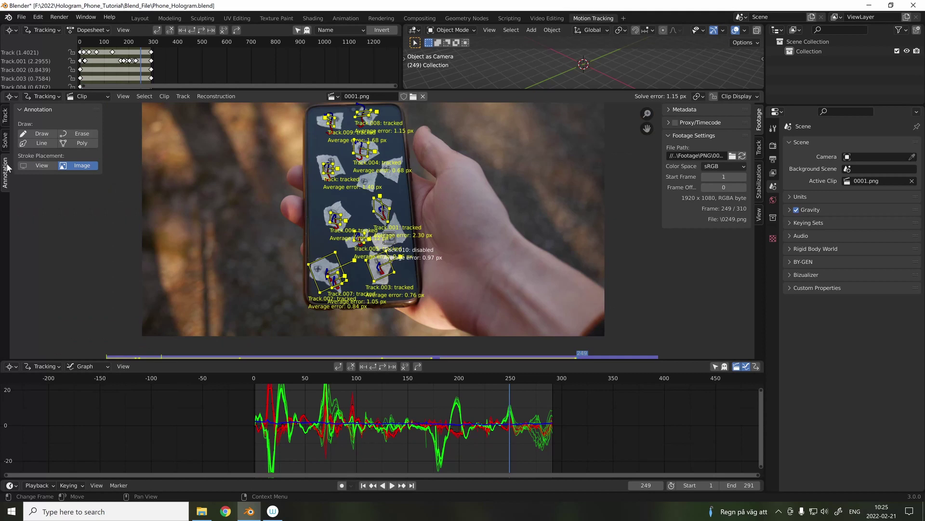
# Turn off tripod solving, set the keyframe range, and solve with focal length and optical centre refined.
pyautogui.click(5, 140)
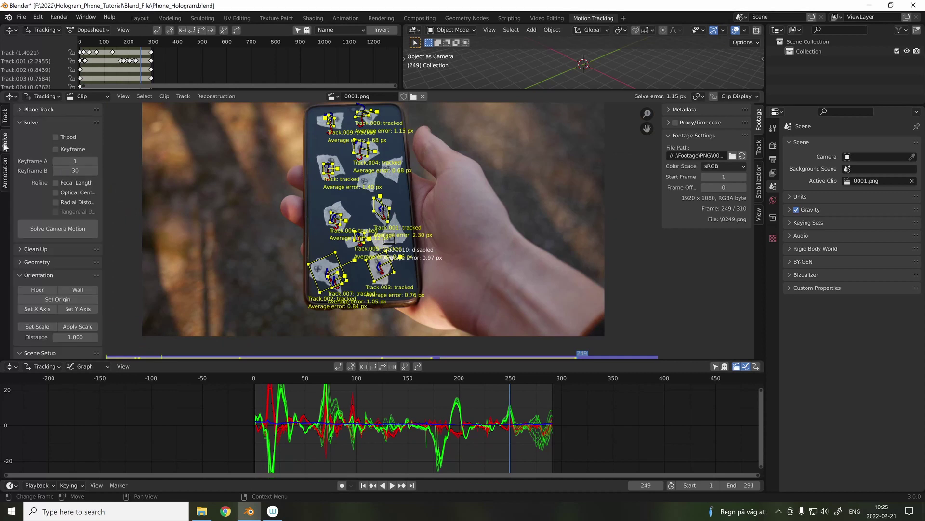
pyautogui.click(56, 137)
pyautogui.click(56, 149)
pyautogui.click(53, 229)
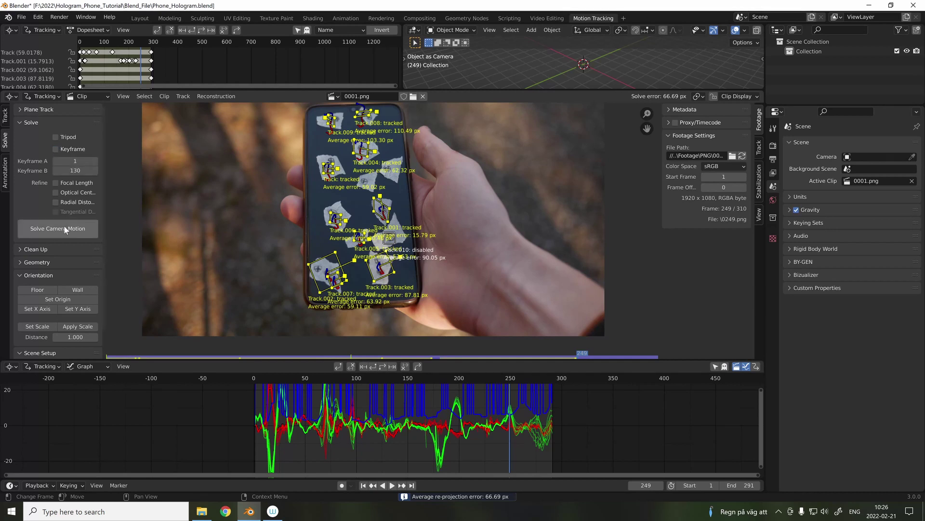
pyautogui.click(60, 224)
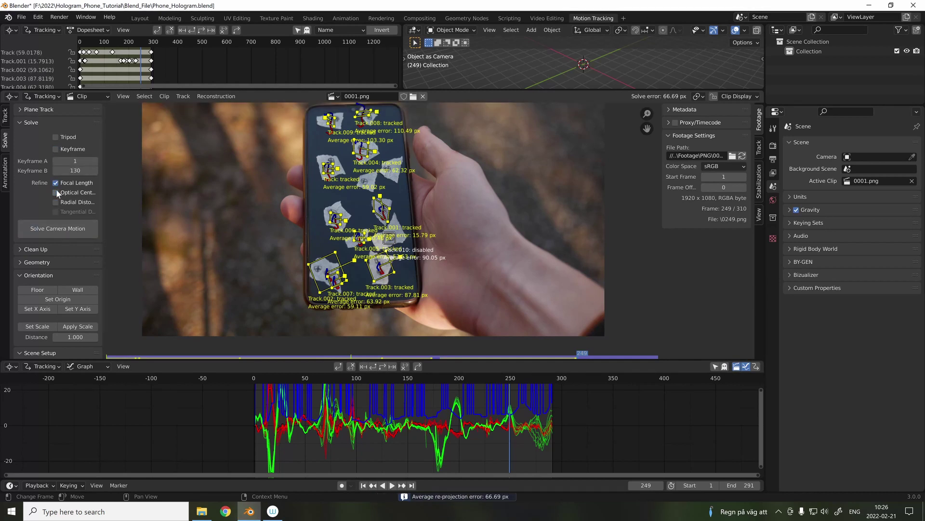
pyautogui.click(56, 202)
pyautogui.click(58, 225)
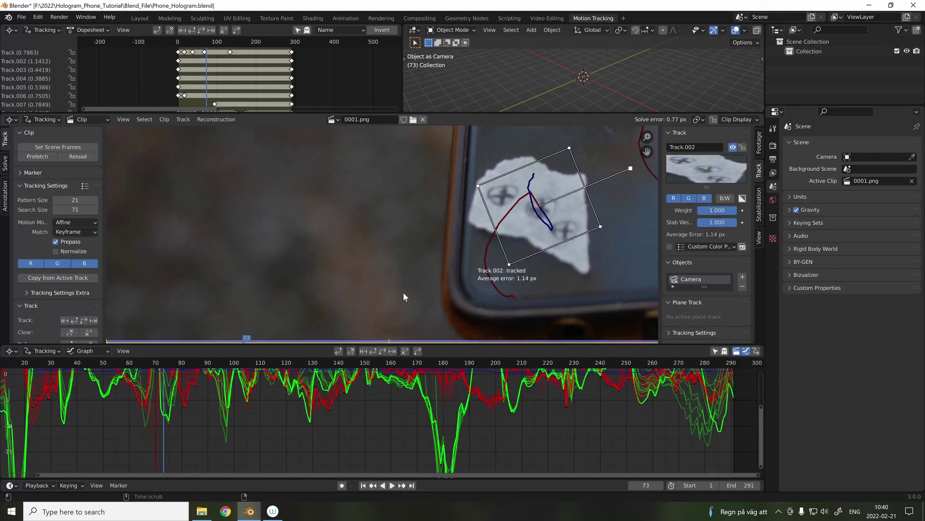
pyautogui.press('space')
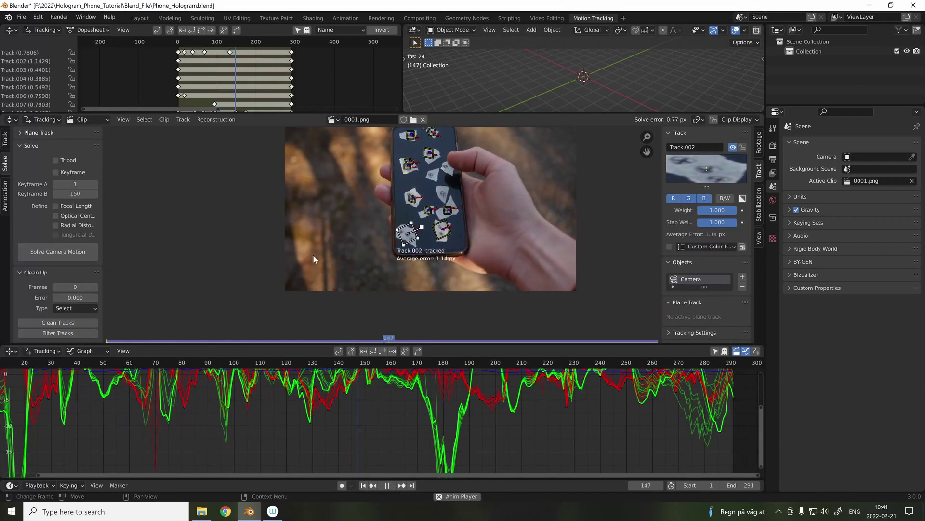
# Adjust the camera focal length and re-solve with distortion refined, reaching 0.52 px error.
pyautogui.click(76, 318)
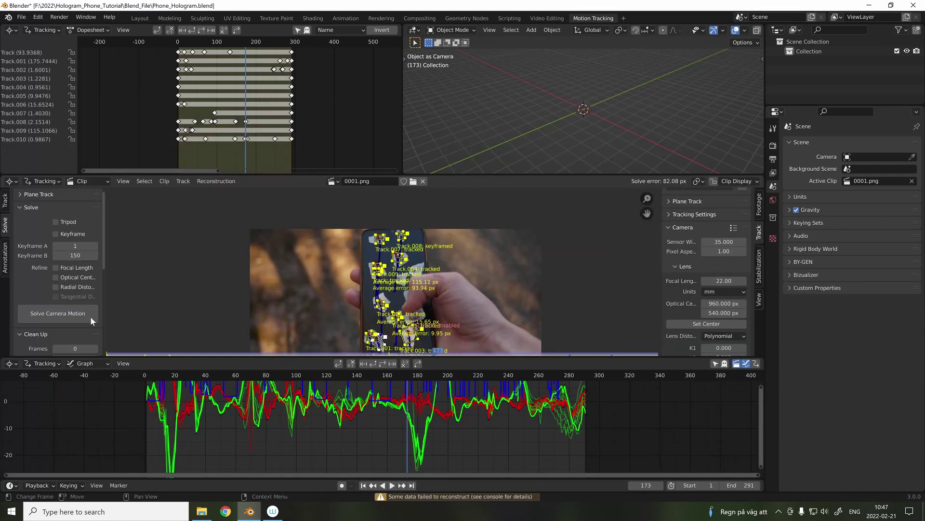
pyautogui.click(75, 315)
pyautogui.click(723, 281)
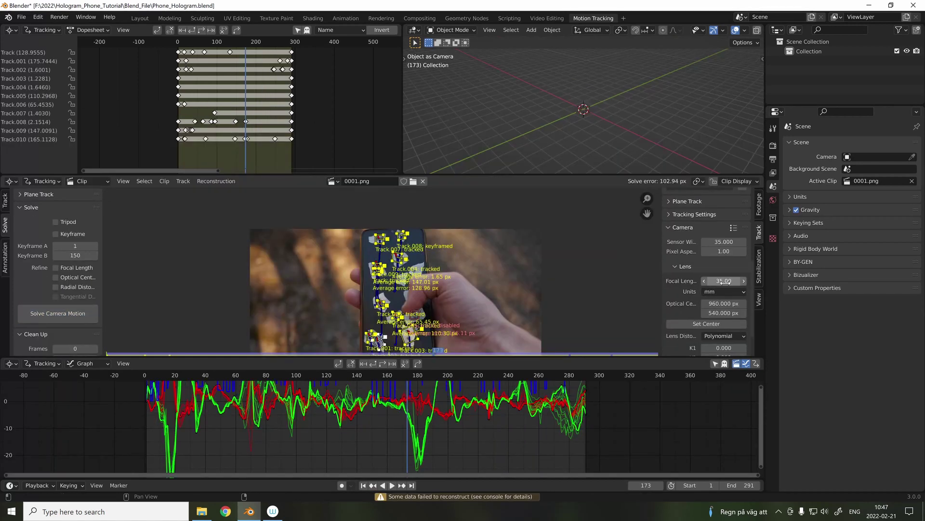
pyautogui.click(72, 317)
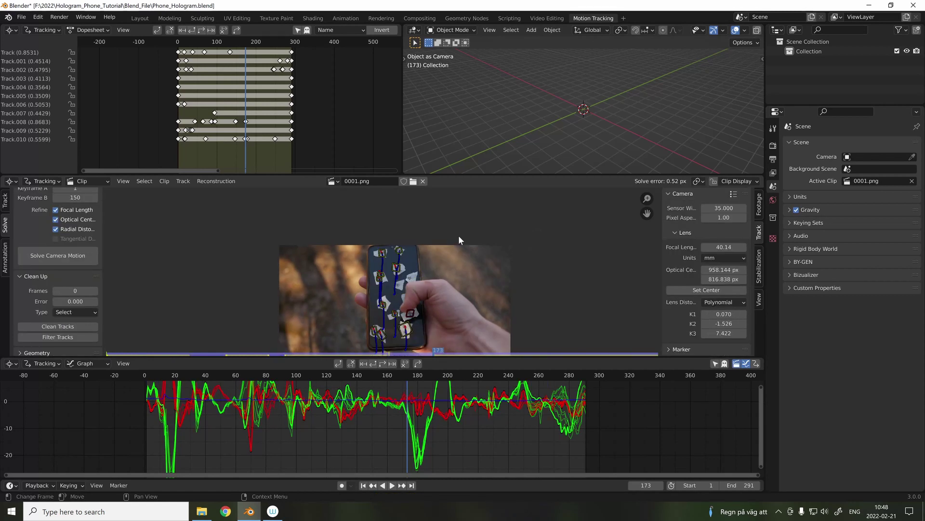
# Set up the tracking scene and define the floor from the phone-screen markers.
pyautogui.press('a')
pyautogui.scroll(-5, 24, 249)
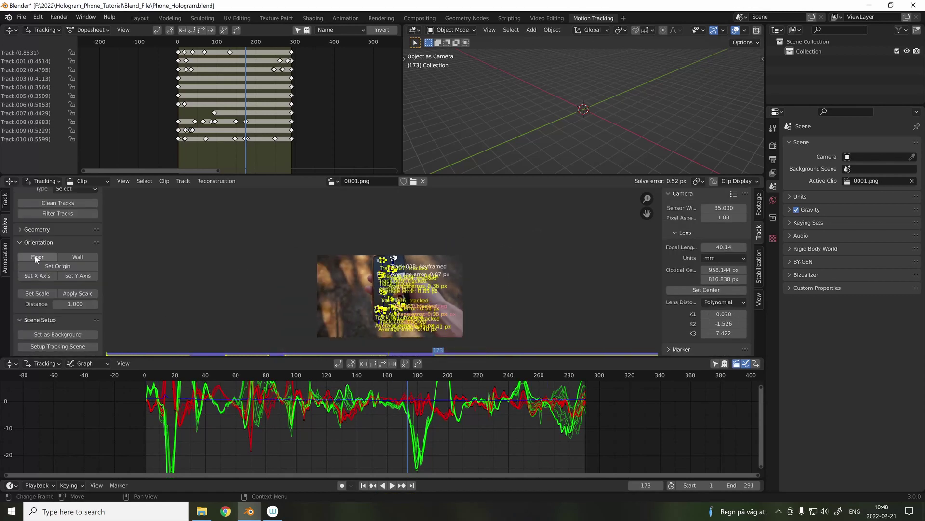
pyautogui.click(56, 346)
pyautogui.scroll(5, 395, 282)
pyautogui.hotkey('alt', 'a')
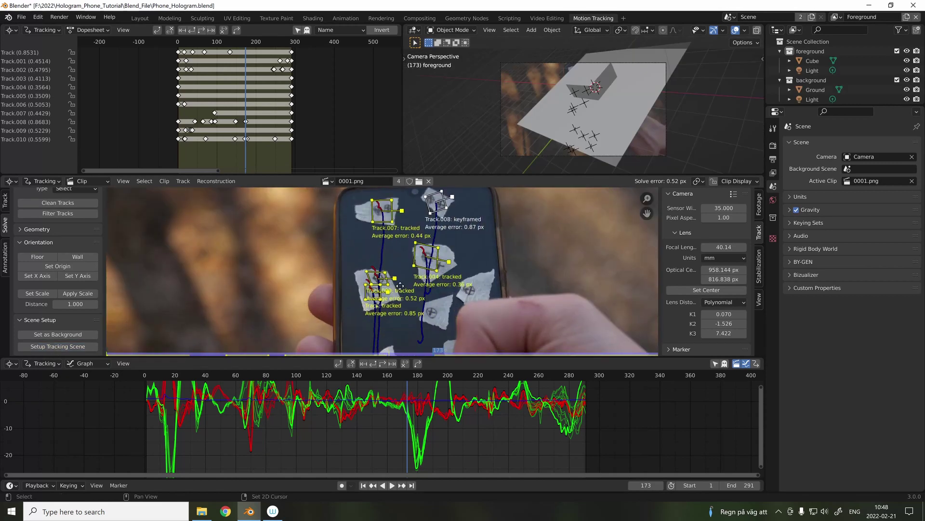
pyautogui.scroll(-4, 391, 270)
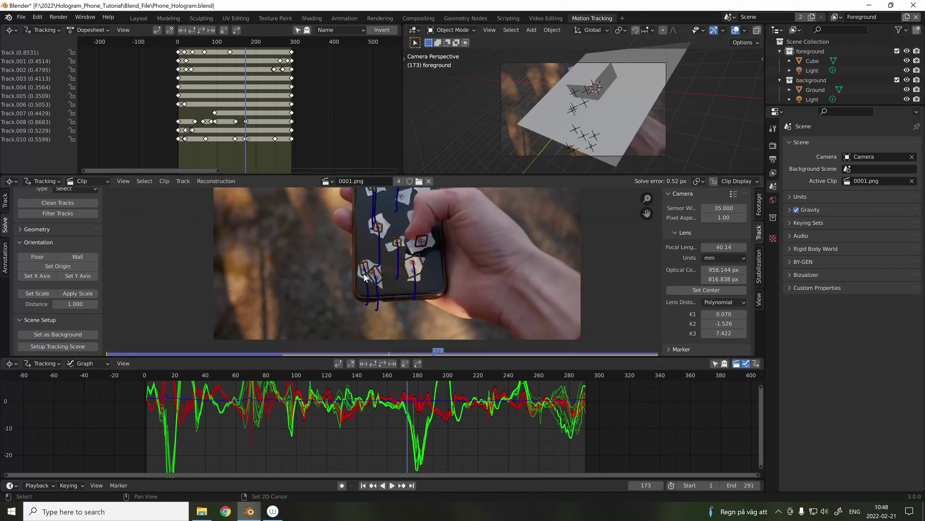
pyautogui.keyDown('shift'); pyautogui.click(364, 273); pyautogui.keyUp('shift')
pyautogui.keyDown('shift'); pyautogui.click(428, 274); pyautogui.keyUp('shift')
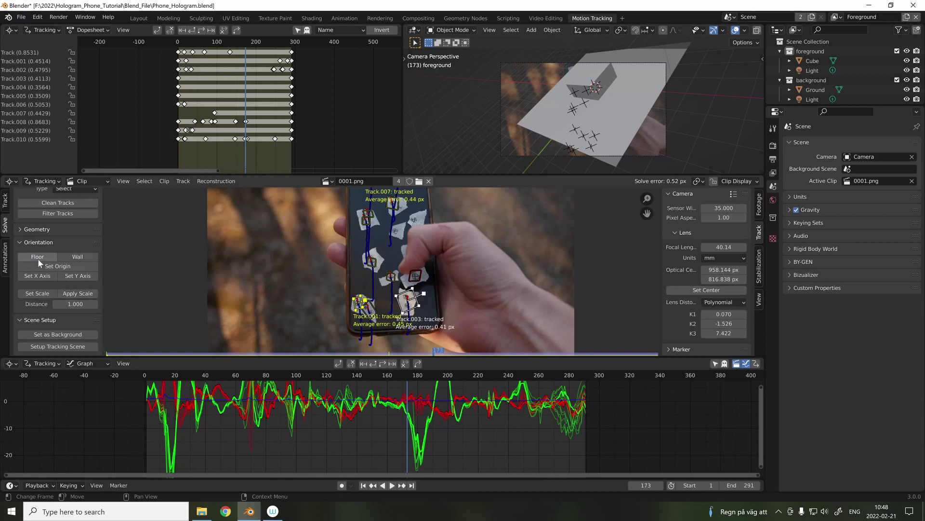
pyautogui.click(38, 258)
# Delete the default cube from the tracked scene.
pyautogui.moveTo(522, 175); pyautogui.dragTo(524, 255)
pyautogui.press('KP_0')
pyautogui.click(553, 168)
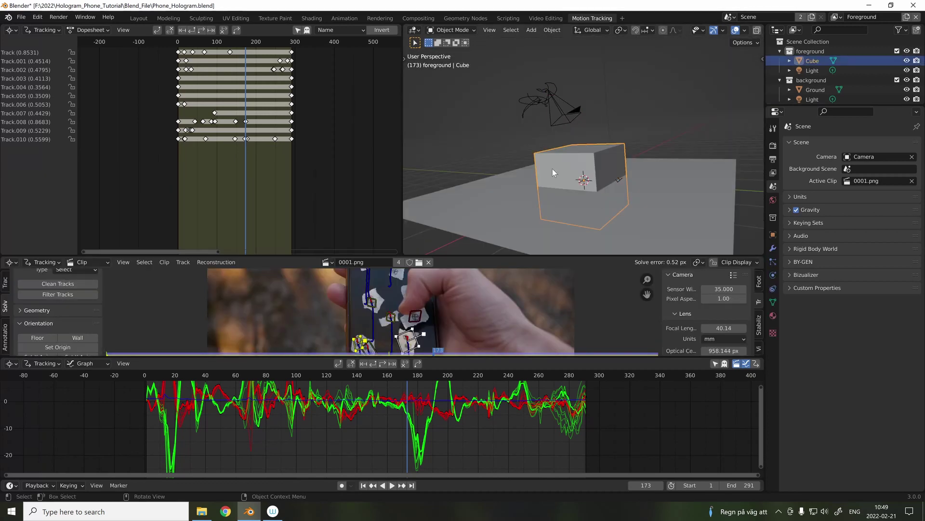
pyautogui.press('x')
pyautogui.click(547, 203)
# Scale the Ground plane along Y and move it along Y onto the phone screen.
pyautogui.click(526, 234)
pyautogui.press('s')
pyautogui.press('y')
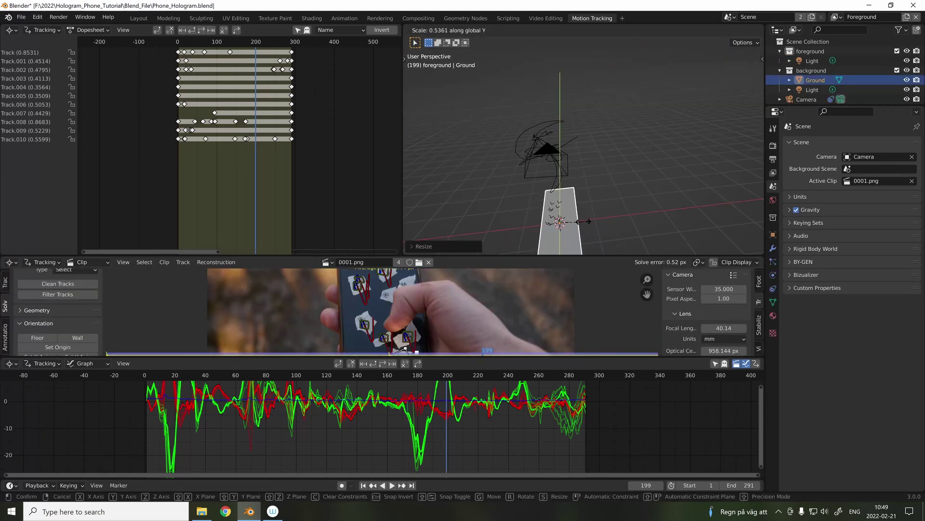
pyautogui.press('Return')
pyautogui.moveTo(578, 256); pyautogui.dragTo(578, 344)
pyautogui.press('KP_0')
pyautogui.press('g')
pyautogui.press('y')
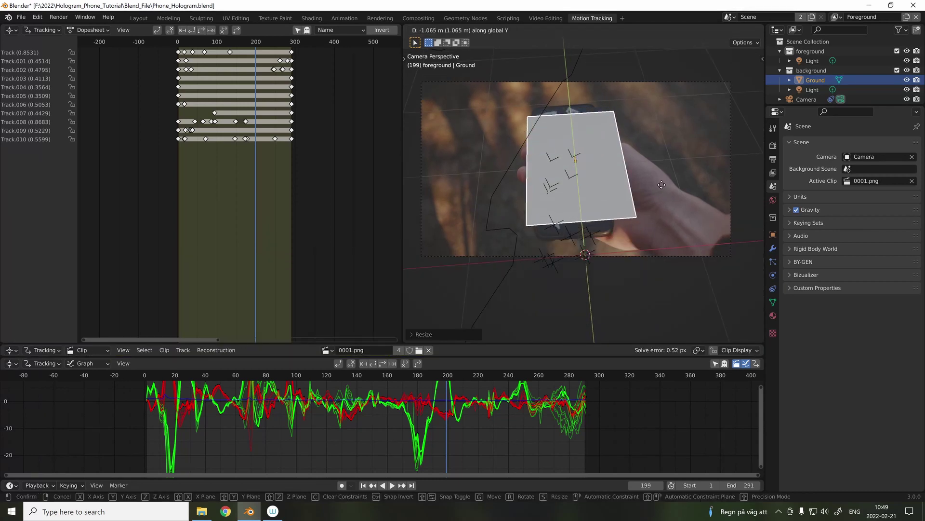
pyautogui.scroll(3, 622, 178)
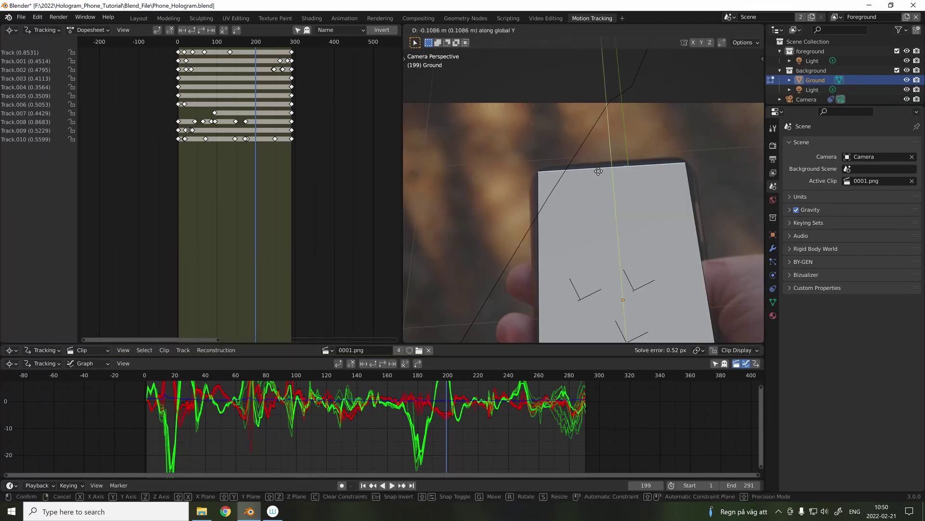
pyautogui.scroll(2, 626, 227)
pyautogui.press('Return')
# Scale the Ground plane along X to the screen width and apply its scale.
pyautogui.press('s')
pyautogui.press('x')
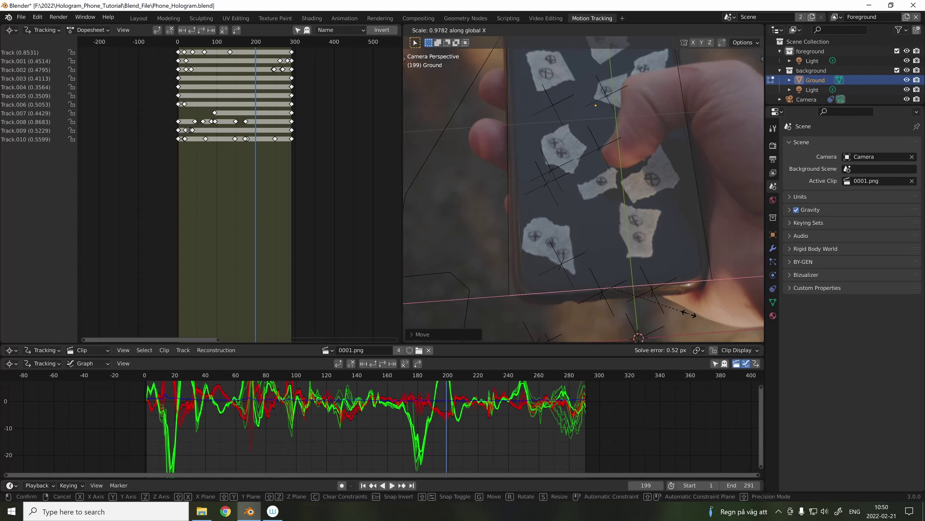
pyautogui.press('Return')
pyautogui.scroll(-3, 667, 256)
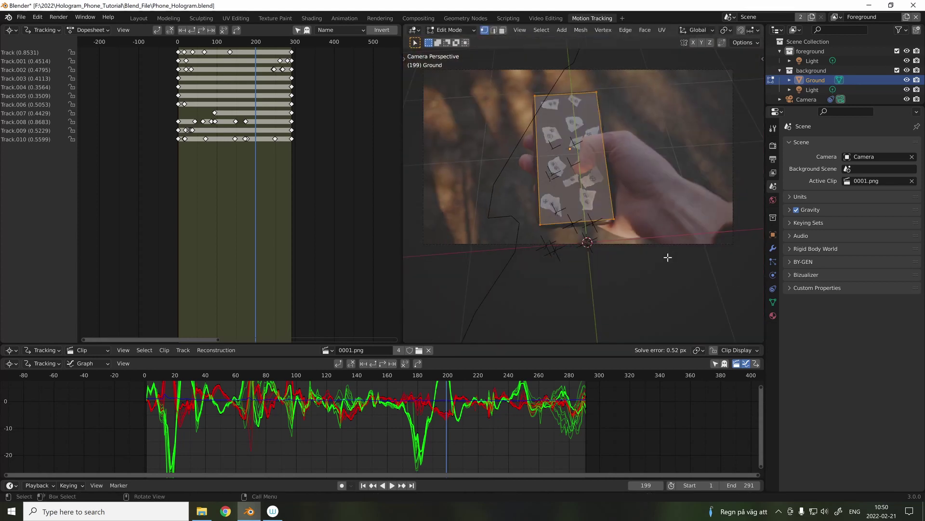
pyautogui.hotkey('ctrl', 'a')
pyautogui.click(643, 268)
pyautogui.scroll(4, 643, 268)
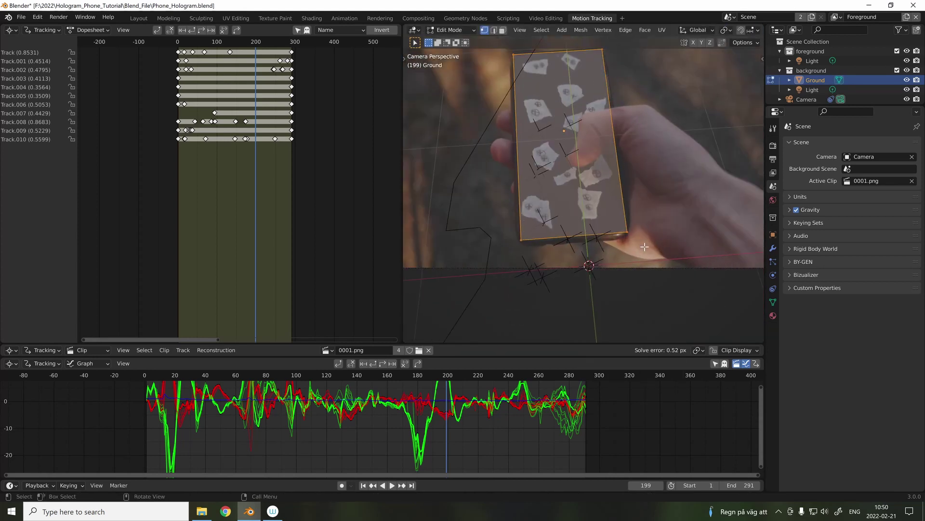
# Enter Edit Mode on Ground and box-select part of its mesh.
pyautogui.press('Tab')
pyautogui.press('a')
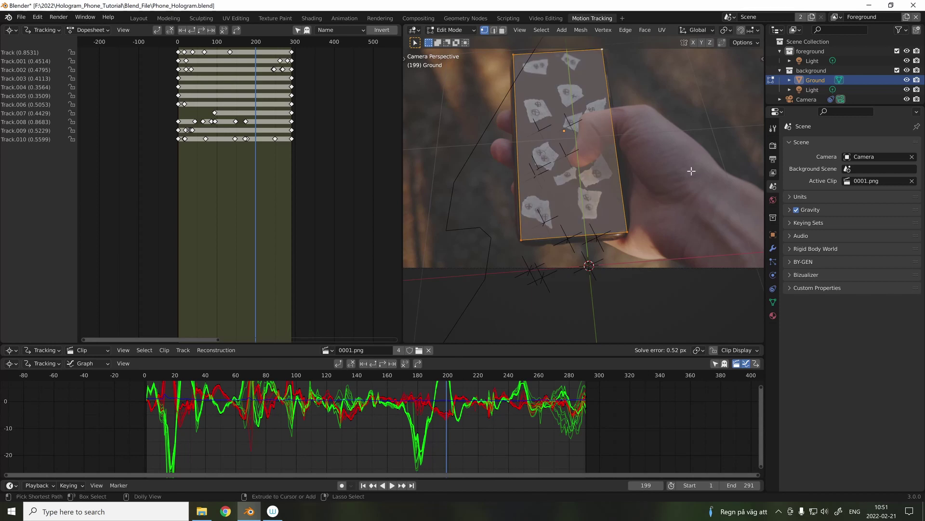
pyautogui.scroll(4, 626, 145)
pyautogui.hotkey('alt', 'a')
pyautogui.press('b')
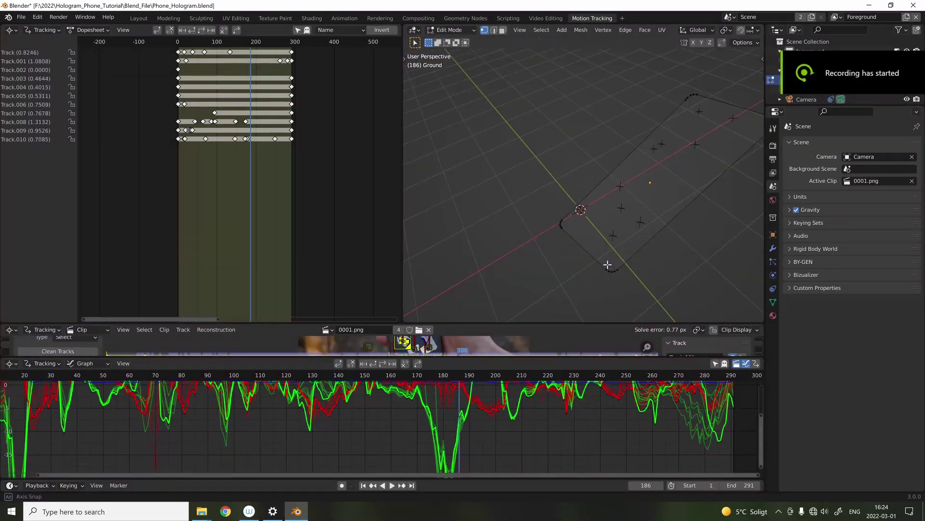
pyautogui.moveTo(607, 262); pyautogui.dragTo(599, 207, button='middle')
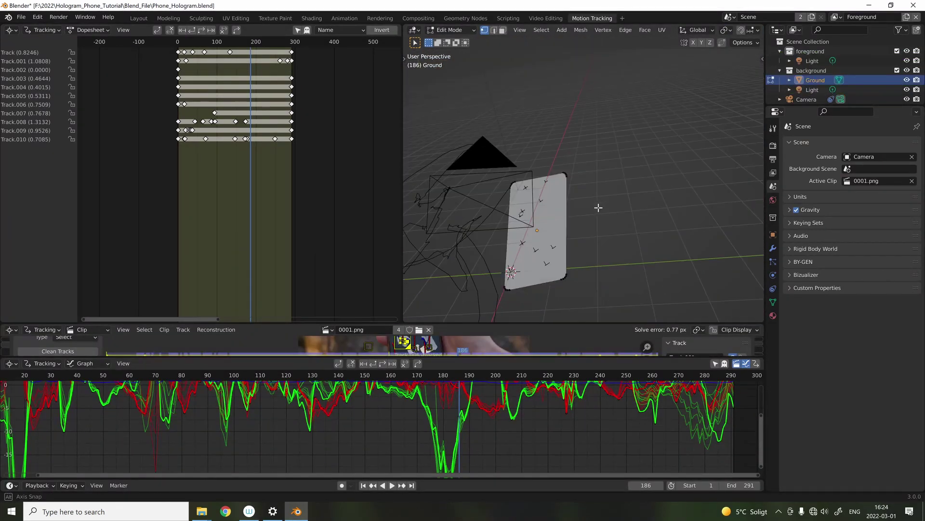
# Extrude the screen plane into a phone-shaped slab and view it from above.
pyautogui.hotkey('ctrl', 'pagedown')
pyautogui.press('KP_0')
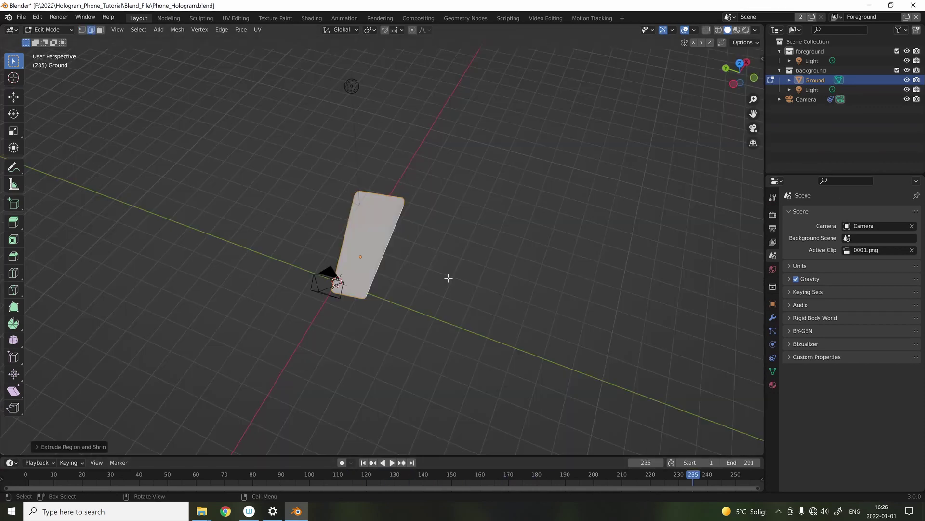
pyautogui.press('s')
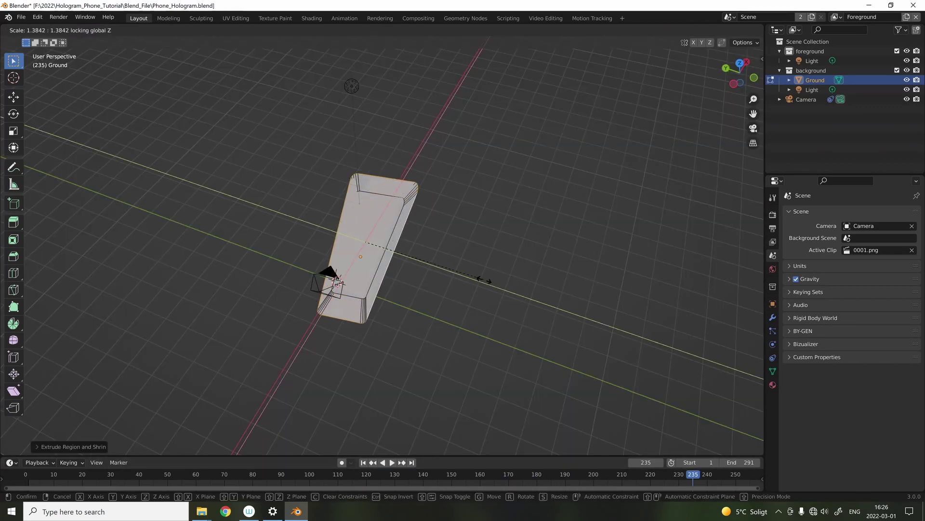
pyautogui.click(516, 280)
pyautogui.press('KP_7')
pyautogui.click(773, 384)
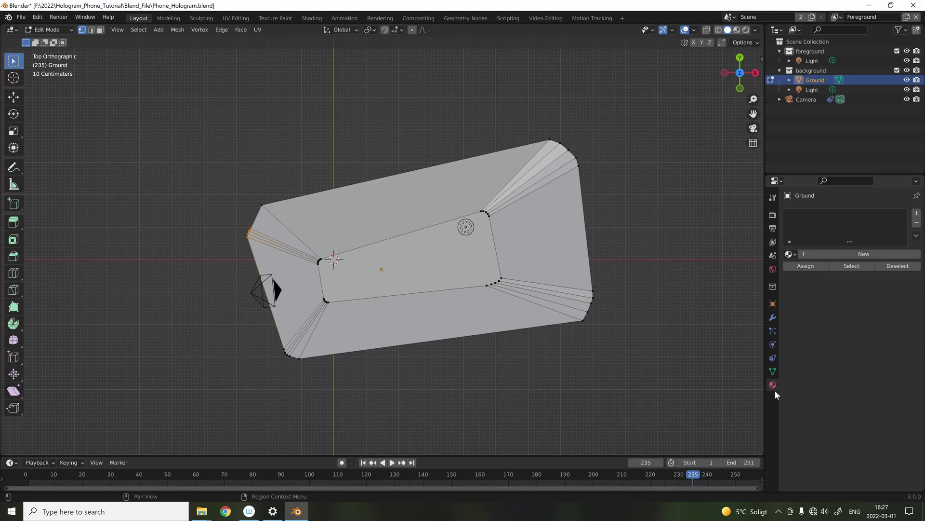
# Add material slots to Ground and name the new materials Phone_Screen and Holdout.
pyautogui.click(917, 213)
pyautogui.press('Tab')
pyautogui.click(831, 273)
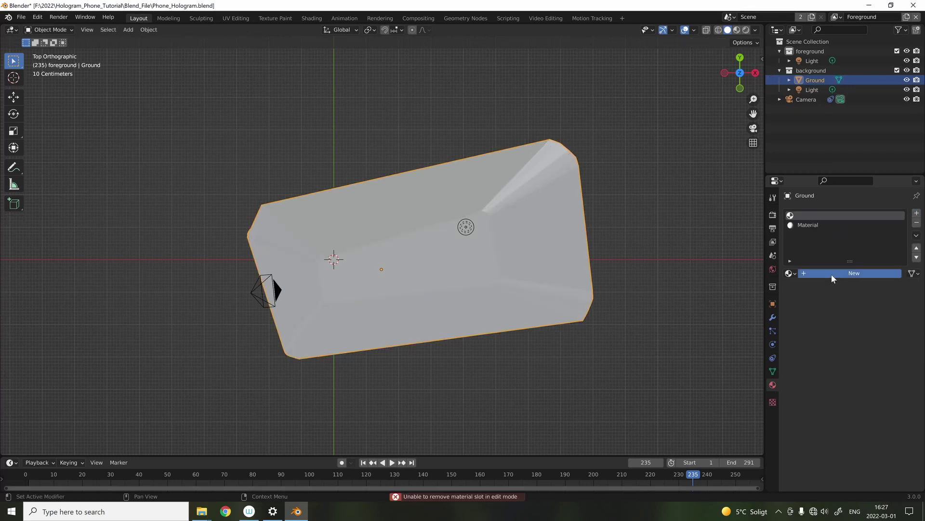
pyautogui.click(832, 273)
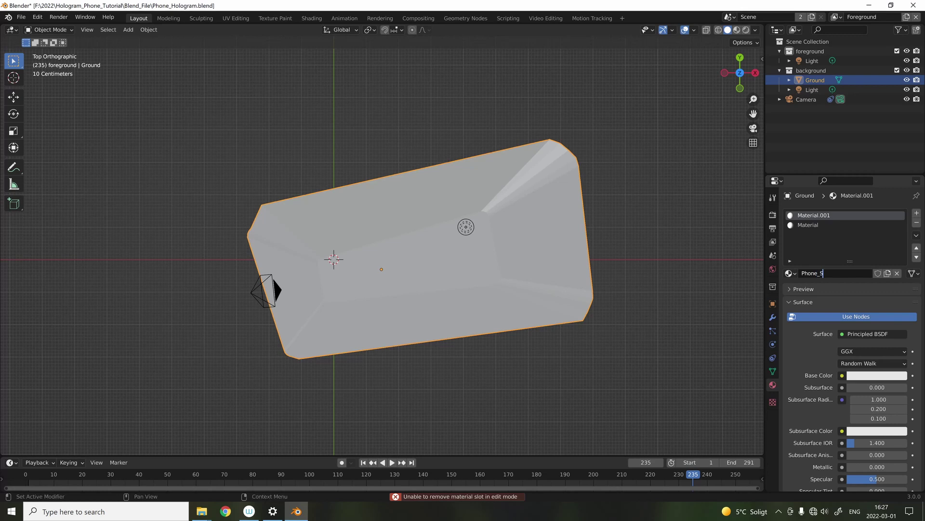
pyautogui.doubleClick(808, 224)
pyautogui.write('Holdout')
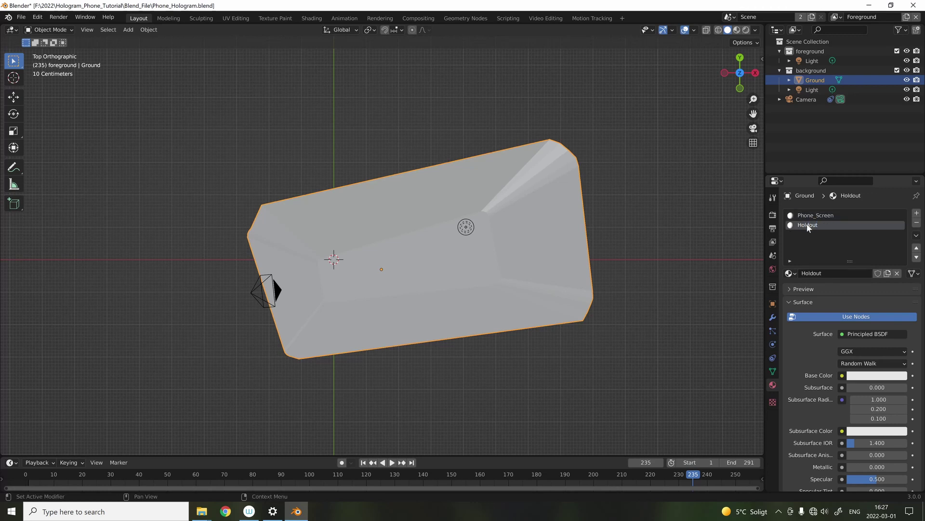
# In Edit Mode, invert the inner screen-face selection to the surrounding border faces.
pyautogui.moveTo(578, 313); pyautogui.dragTo(613, 341, button='middle')
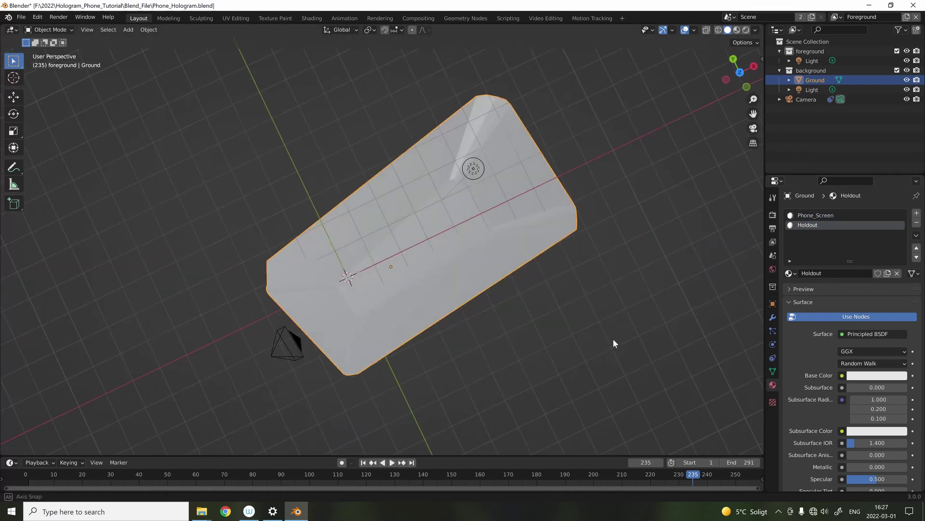
pyautogui.press('Tab')
pyautogui.click(772, 315)
pyautogui.click(773, 384)
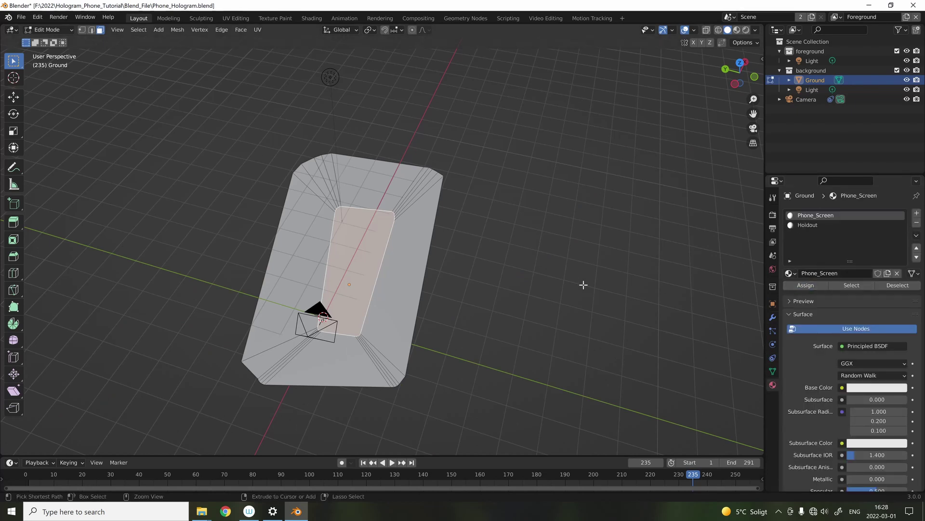
pyautogui.hotkey('ctrl', 'i')
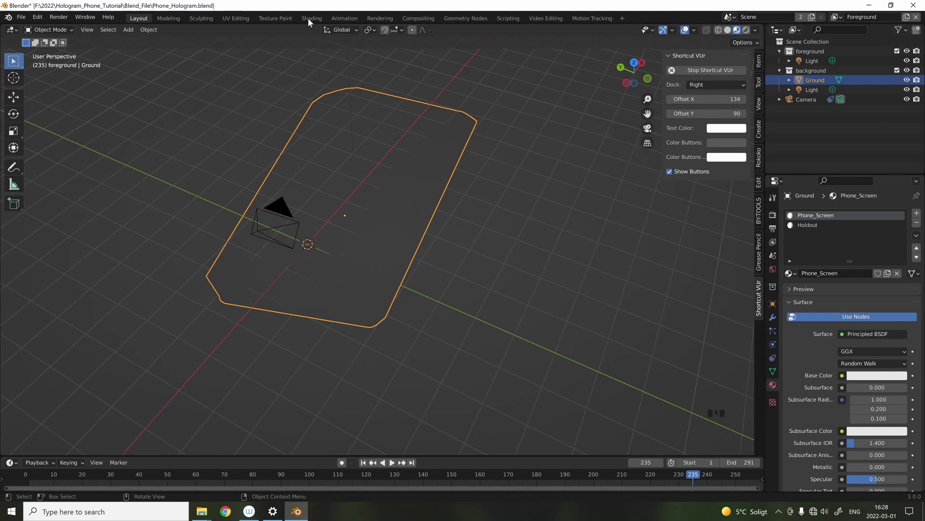
# Replace the Principled BSDF with a Glass BSDF linked to the Material Output Surface.
pyautogui.click(311, 18)
pyautogui.scroll(-3, 412, 399)
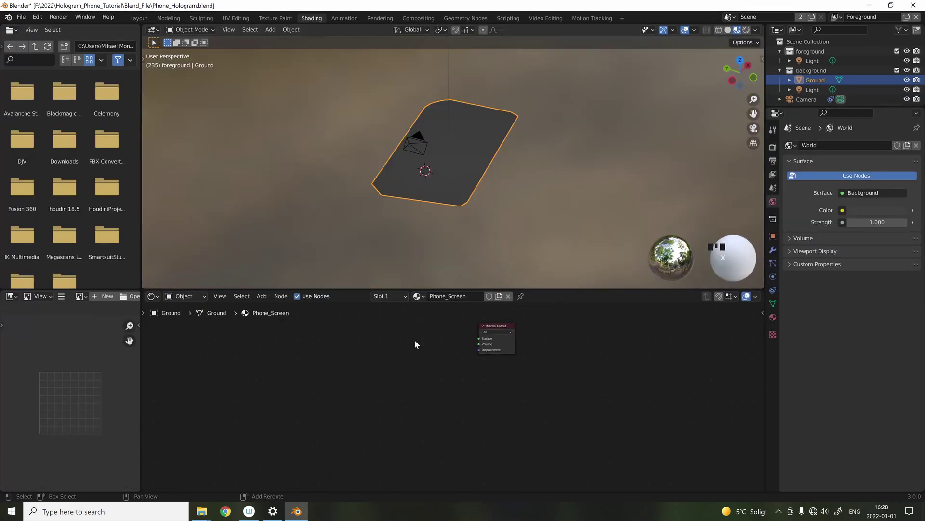
pyautogui.hotkey('shift', 'a')
pyautogui.click(414, 340)
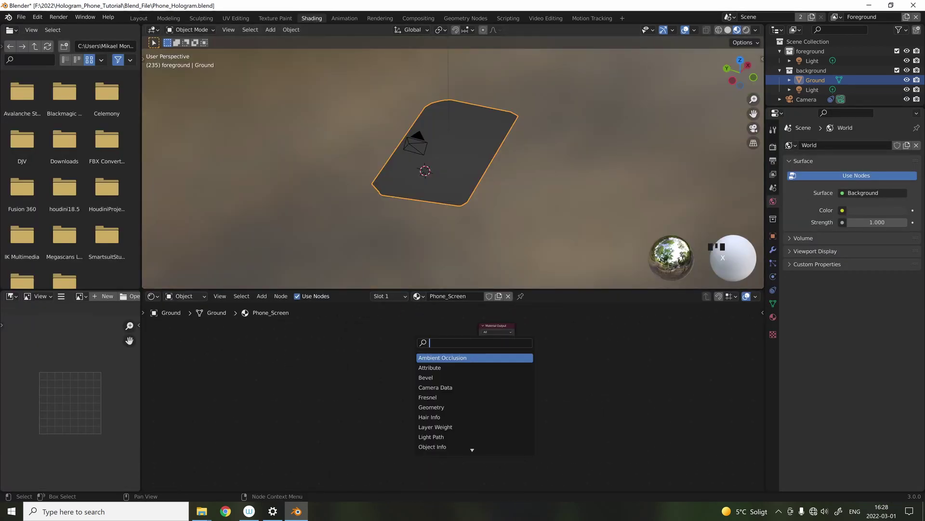
pyautogui.write('glas')
pyautogui.press('Return')
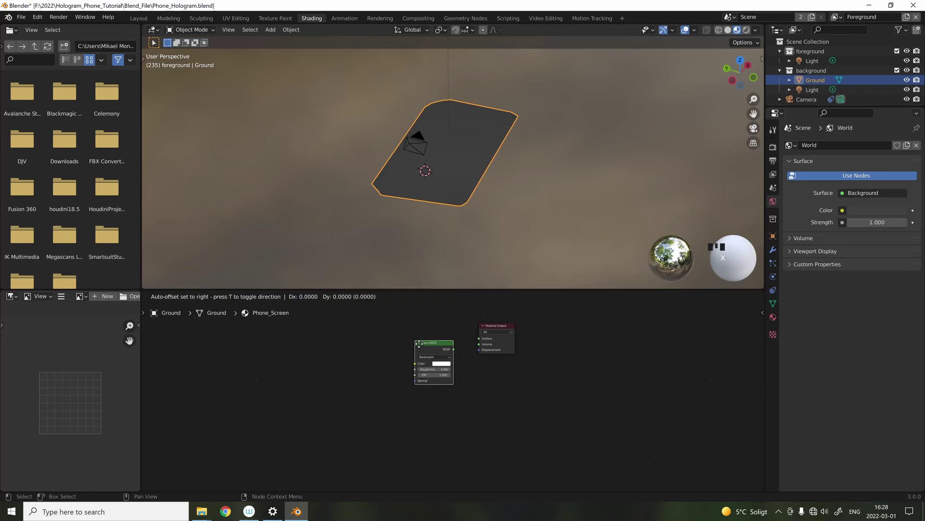
pyautogui.click(415, 338)
pyautogui.scroll(4, 453, 193)
pyautogui.moveTo(452, 349); pyautogui.dragTo(479, 339)
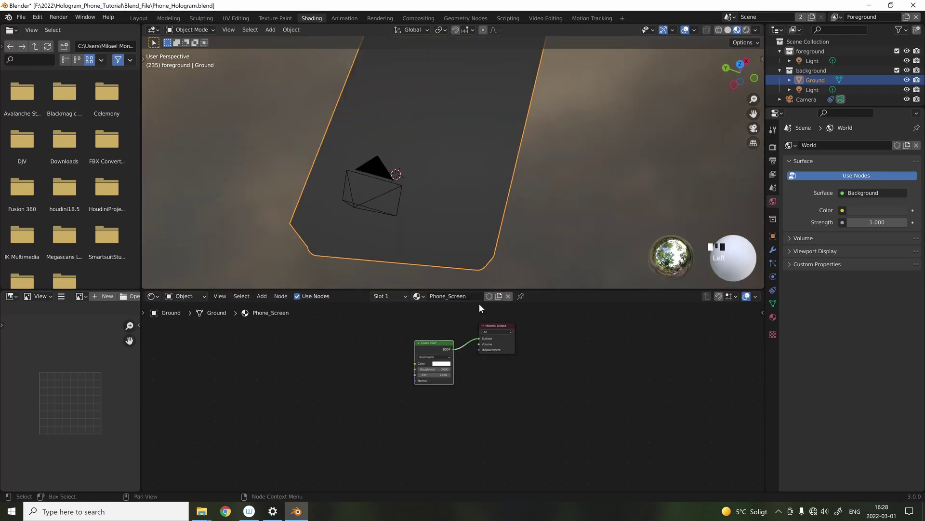
pyautogui.moveTo(490, 226); pyautogui.dragTo(520, 227, button='middle')
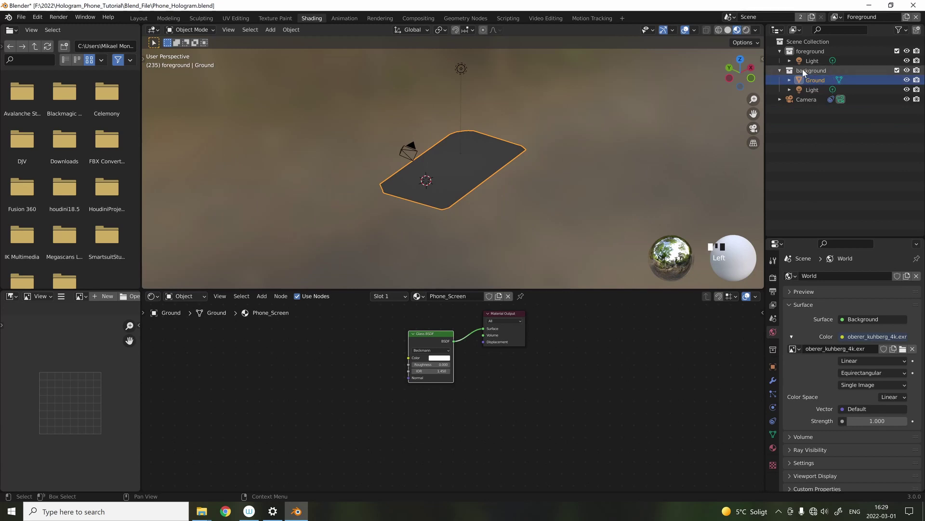
# Move the Ground object out of the background collection into the Scene Collection.
pyautogui.click(907, 71)
pyautogui.click(907, 71)
pyautogui.click(846, 77)
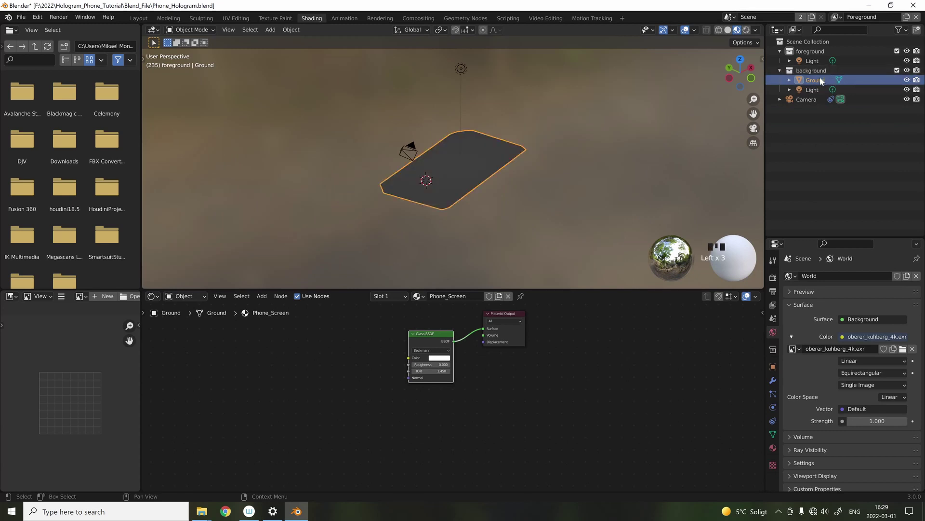
pyautogui.moveTo(822, 81); pyautogui.dragTo(793, 43)
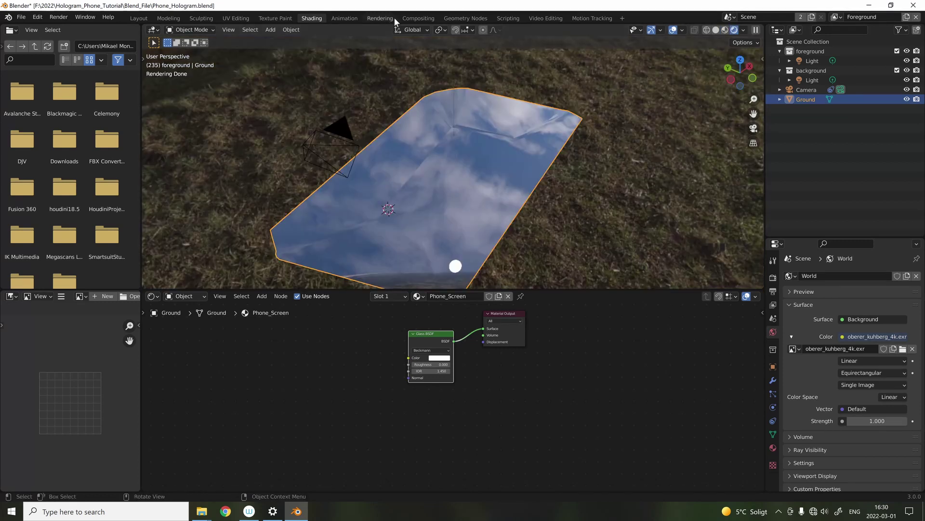
# Delete the Movie Clip, Undistortion, Scale and Alpha Over nodes, and link Render Layers to Composite and Viewer.
pyautogui.click(410, 18)
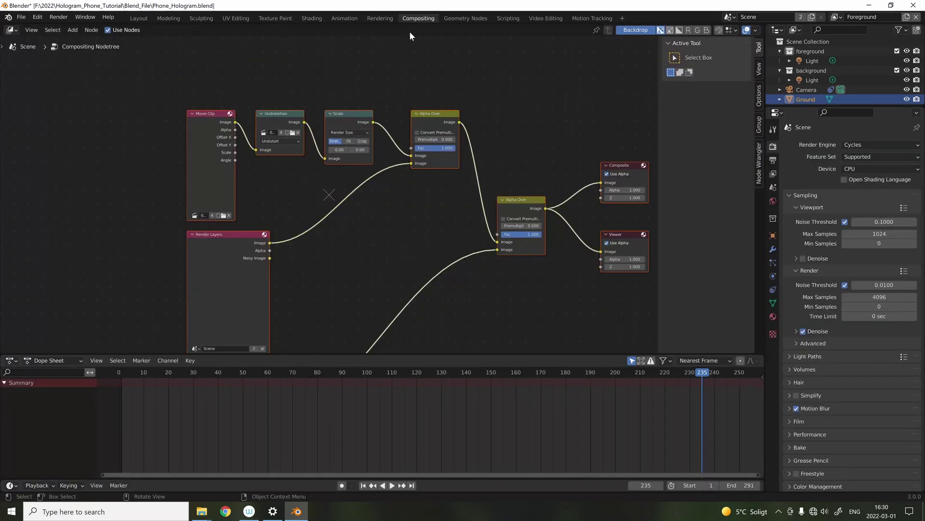
pyautogui.scroll(-2, 397, 276)
pyautogui.scroll(1, 276, 260)
pyautogui.moveTo(255, 61); pyautogui.dragTo(511, 137)
pyautogui.press('x')
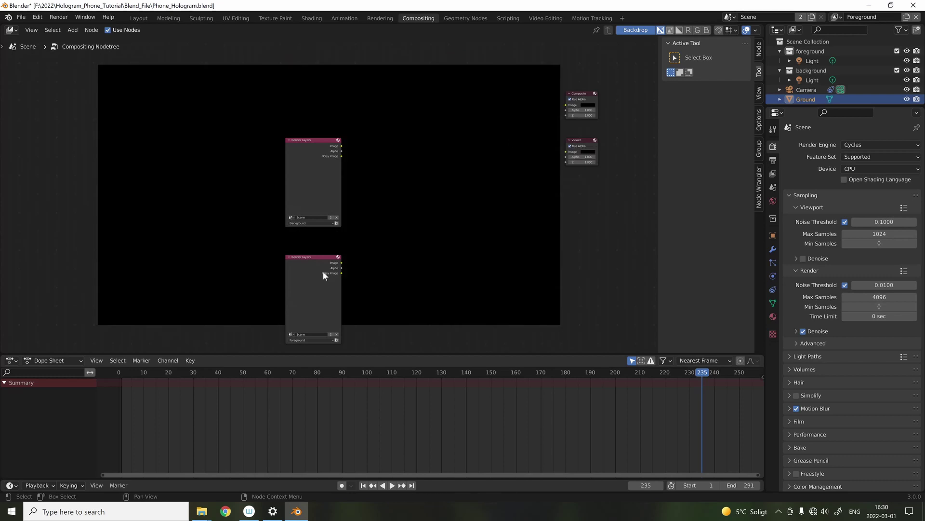
pyautogui.moveTo(342, 264); pyautogui.dragTo(567, 105)
pyautogui.click(300, 191)
# Scale the Screen's inner face to the filmed phone and check it see-through in camera view.
pyautogui.press('x')
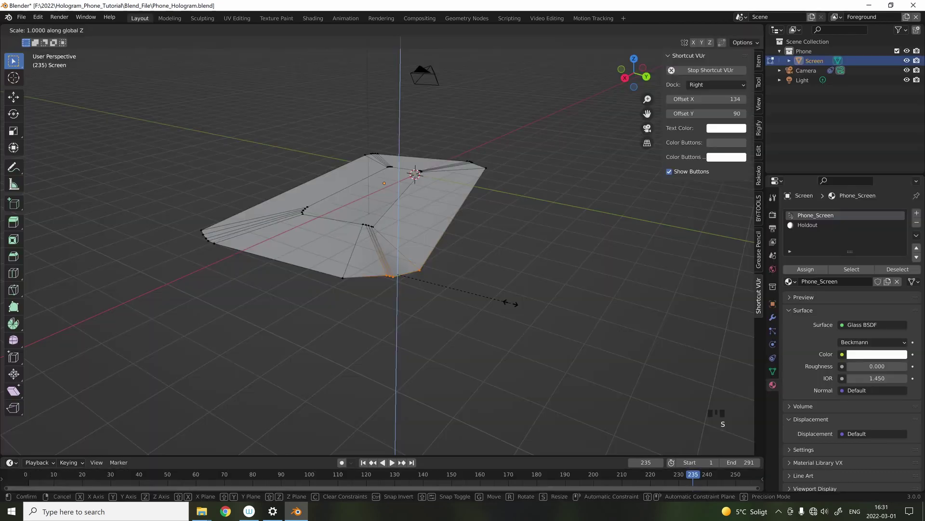
pyautogui.press('s')
pyautogui.click(462, 285)
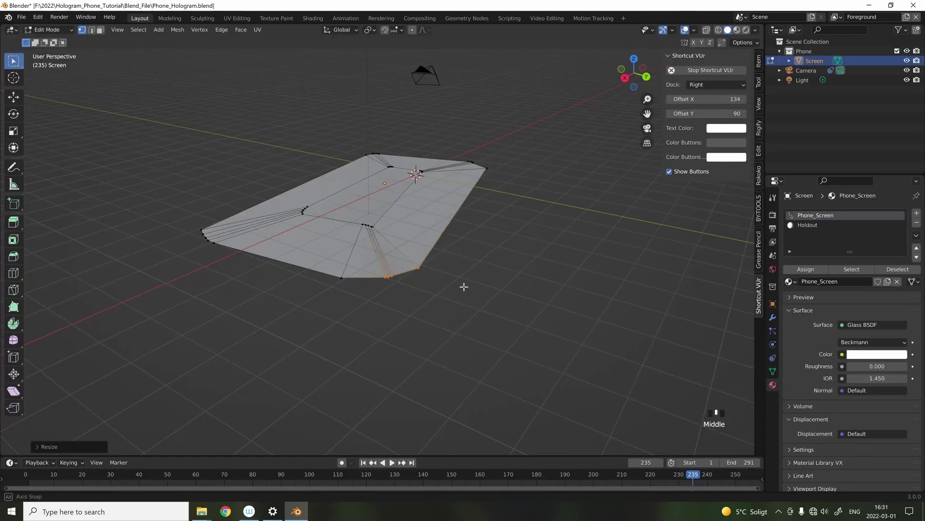
pyautogui.moveTo(463, 285); pyautogui.dragTo(443, 259, button='middle')
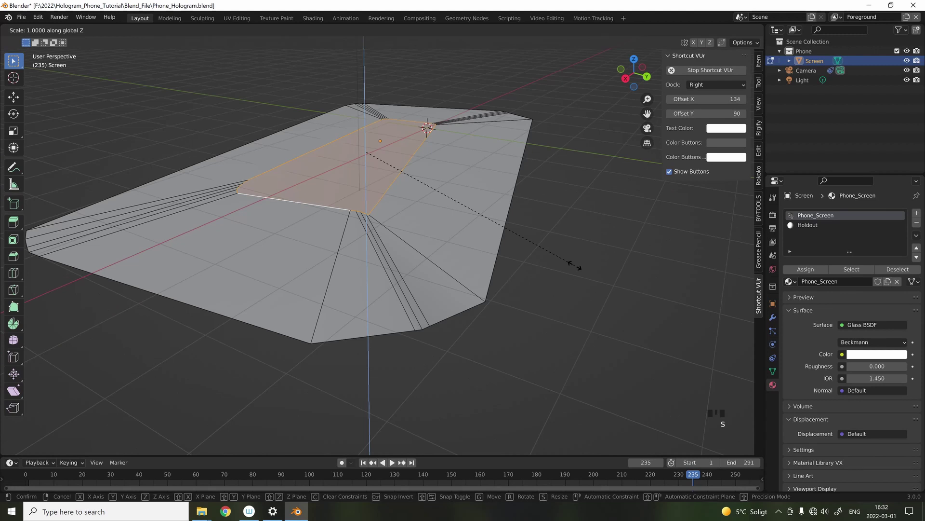
pyautogui.click(578, 269)
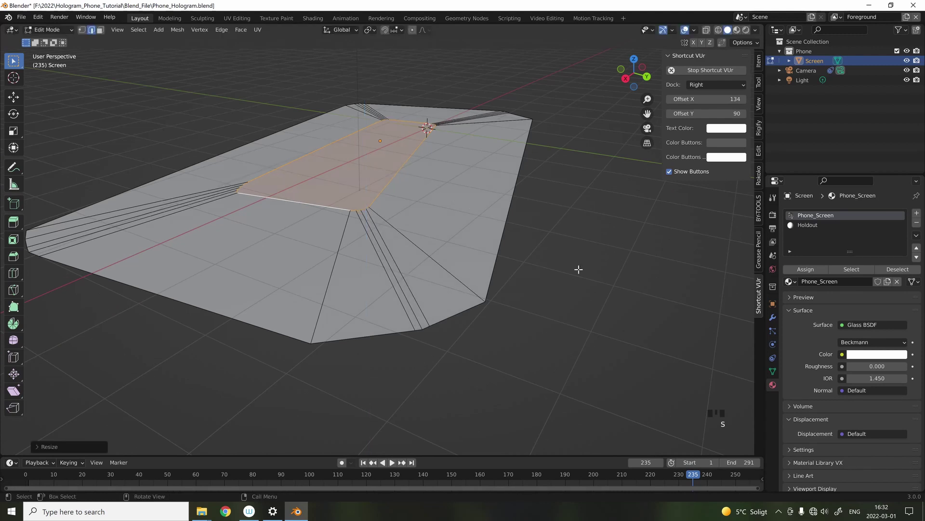
pyautogui.press('KP_0')
pyautogui.hotkey('alt', 'z')
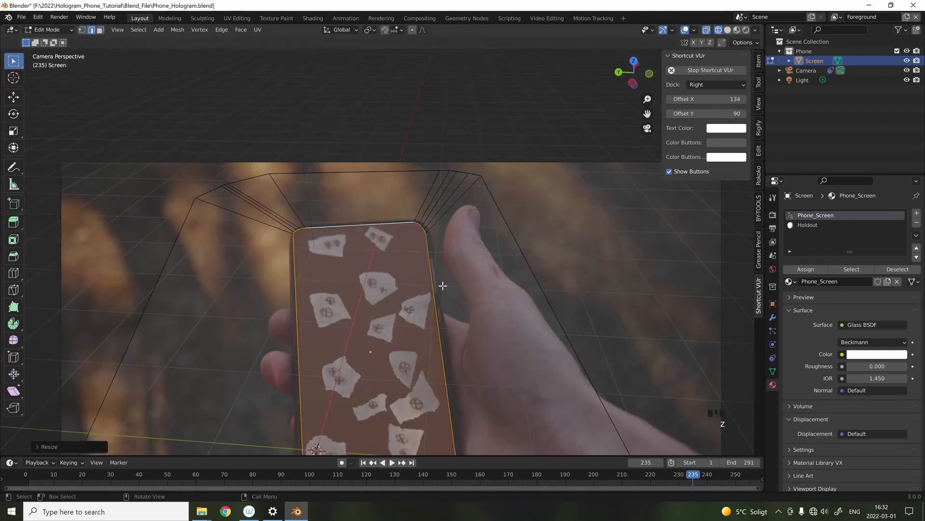
pyautogui.scroll(-2, 441, 285)
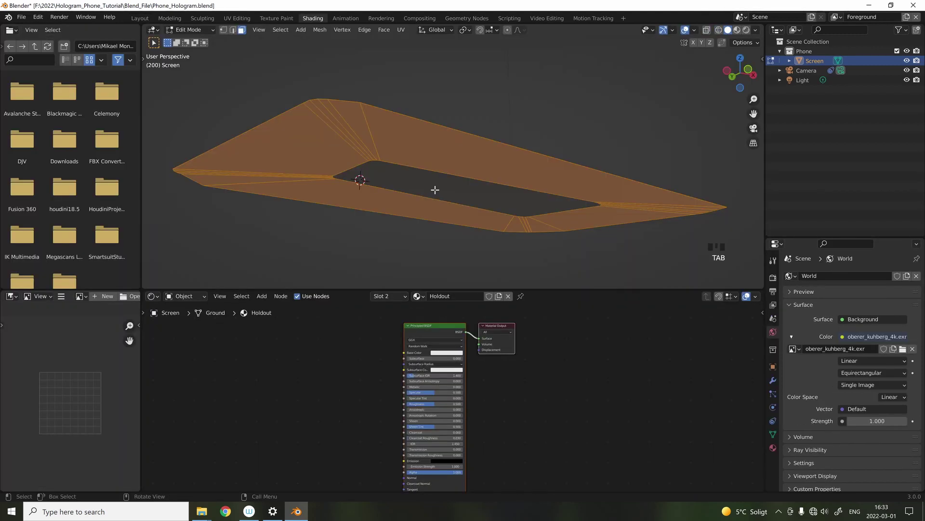
# Extrude the inner face loop downward into a box and add a Phone_Inside material slot.
pyautogui.keyDown('alt'); pyautogui.click(361, 181); pyautogui.keyUp('alt')
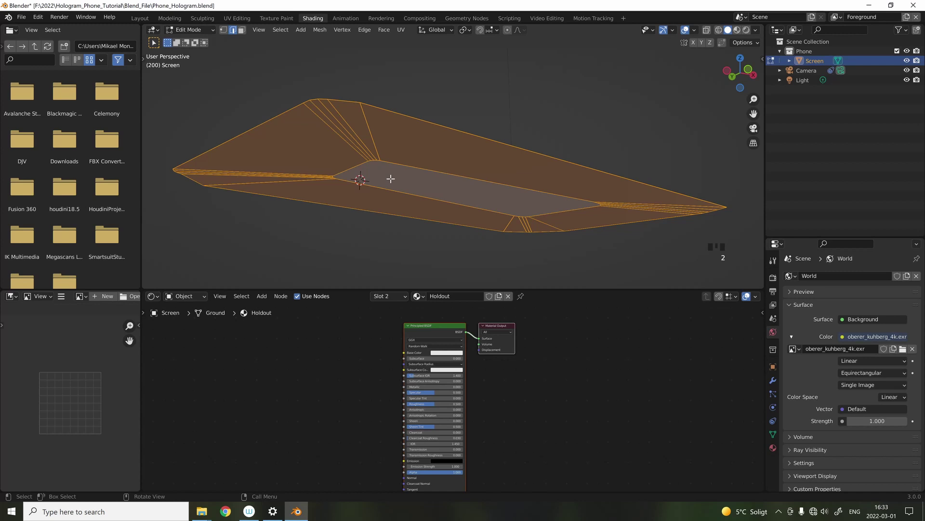
pyautogui.press('e')
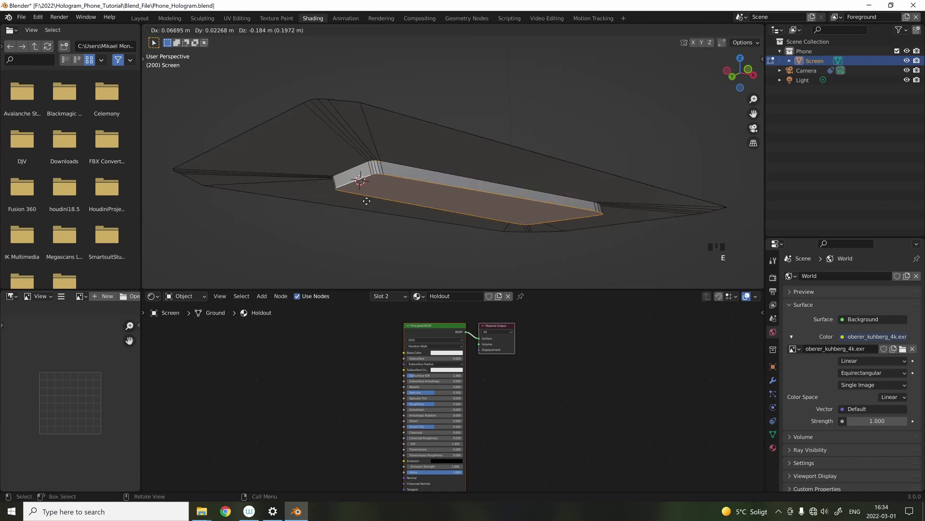
pyautogui.press('ctrl+KP_Add')
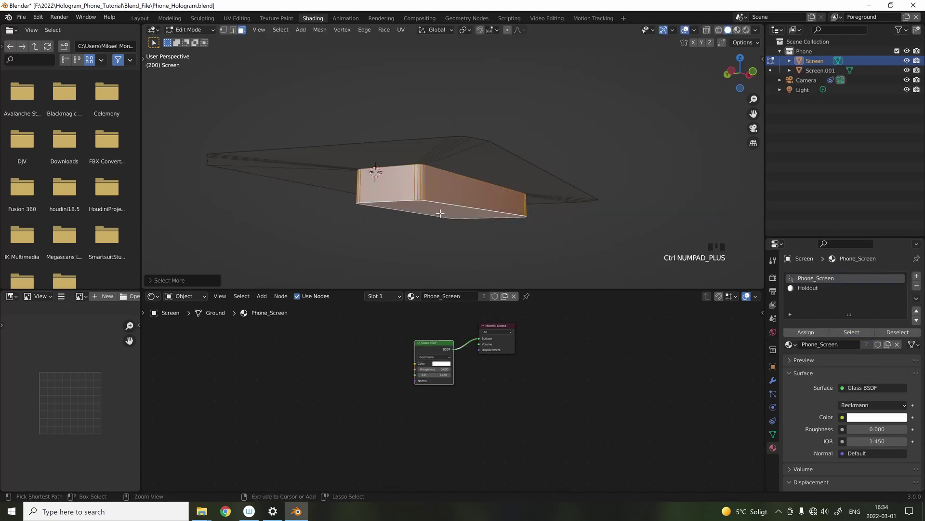
pyautogui.click(917, 277)
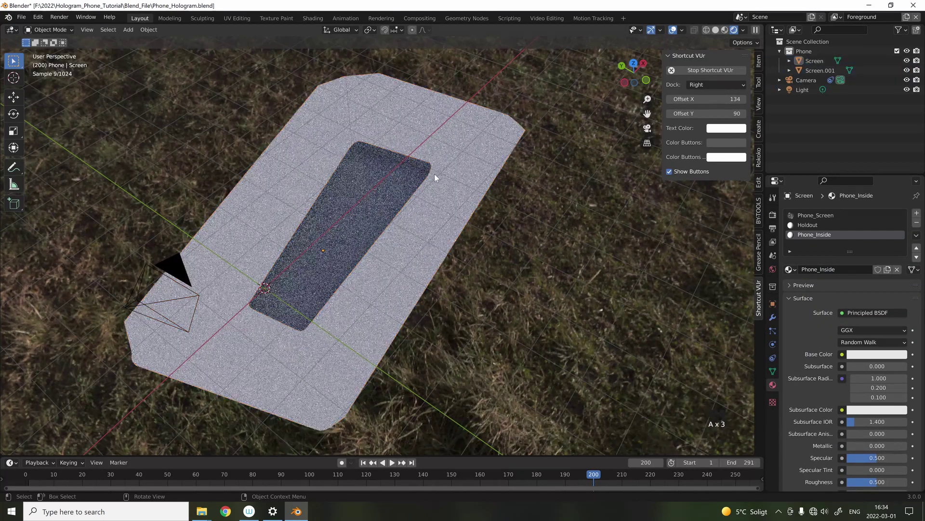
pyautogui.moveTo(435, 174); pyautogui.dragTo(432, 129, button='middle')
pyautogui.scroll(4, 353, 203)
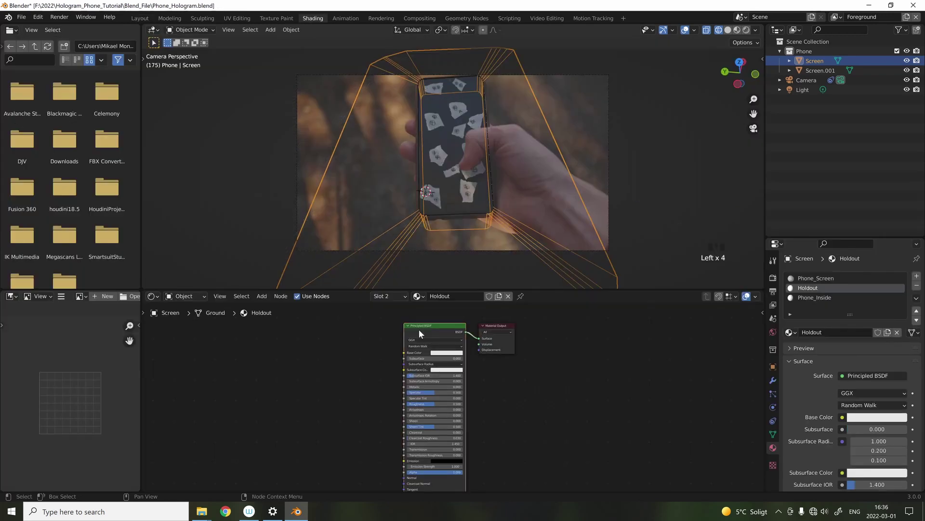
# Replace the Holdout material's Principled BSDF with a Holdout shader.
pyautogui.press('x')
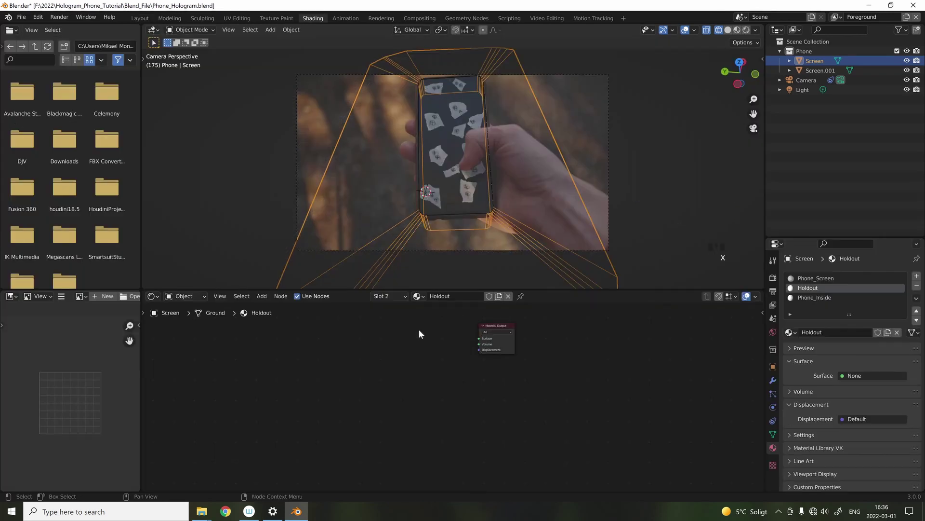
pyautogui.hotkey('shift', 'a')
pyautogui.click(418, 329)
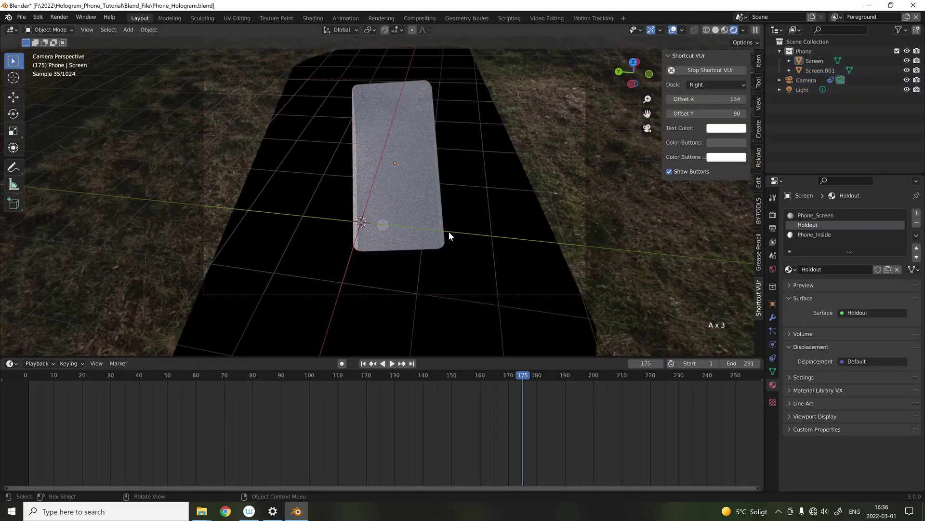
pyautogui.moveTo(531, 387); pyautogui.dragTo(392, 362)
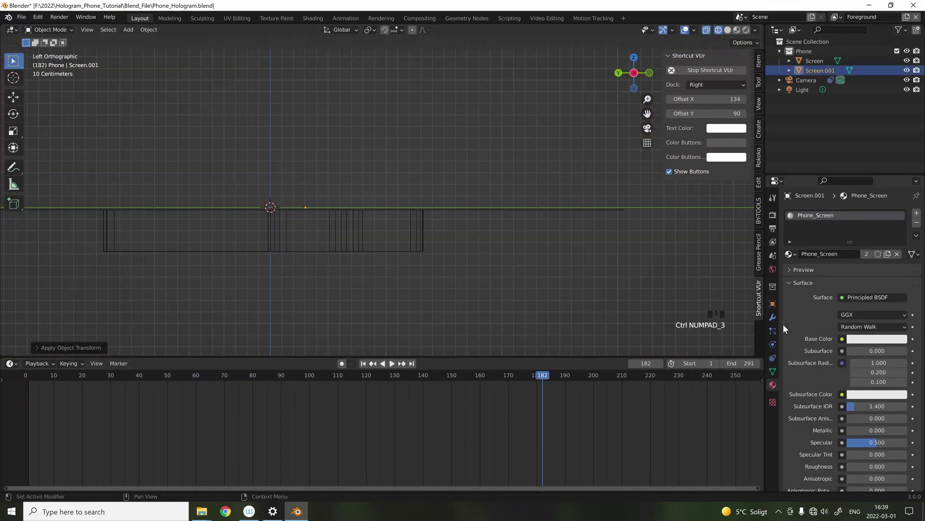
# Add a Solidify modifier to Screen.001 with a thickness of 0.026 m.
pyautogui.click(773, 318)
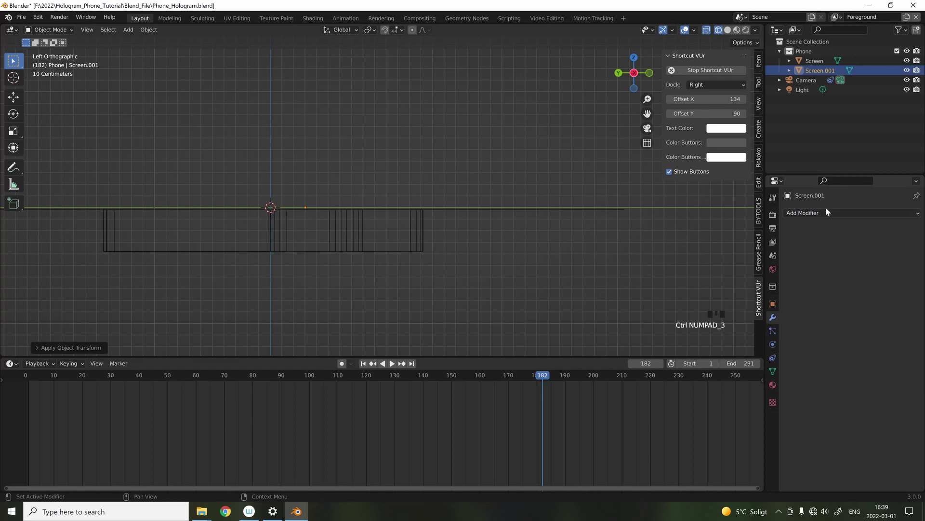
pyautogui.click(801, 214)
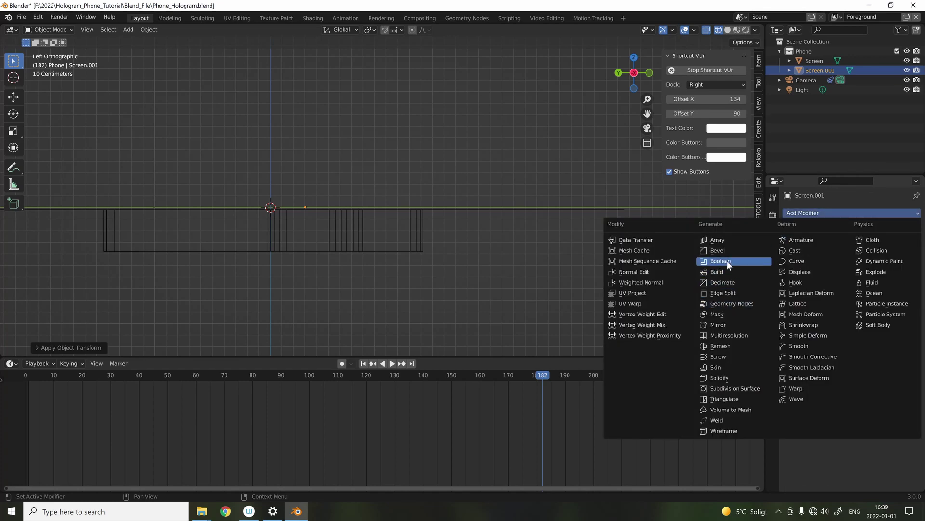
pyautogui.click(721, 377)
pyautogui.keyDown('shift'); pyautogui.moveTo(870, 256); pyautogui.dragTo(882, 256); pyautogui.keyUp('shift')
pyautogui.moveTo(366, 207)
pyautogui.mouseDown(button='middle')
pyautogui.moveTo(382, 200)
pyautogui.moveTo(405, 212)
pyautogui.moveTo(388, 183)
pyautogui.moveTo(448, 165)
pyautogui.moveTo(435, 246)
pyautogui.moveTo(448, 244)
pyautogui.mouseUp(button='middle')
# From top view, rotate, move and shrink the social media icon grid onto the phone.
pyautogui.press('z')
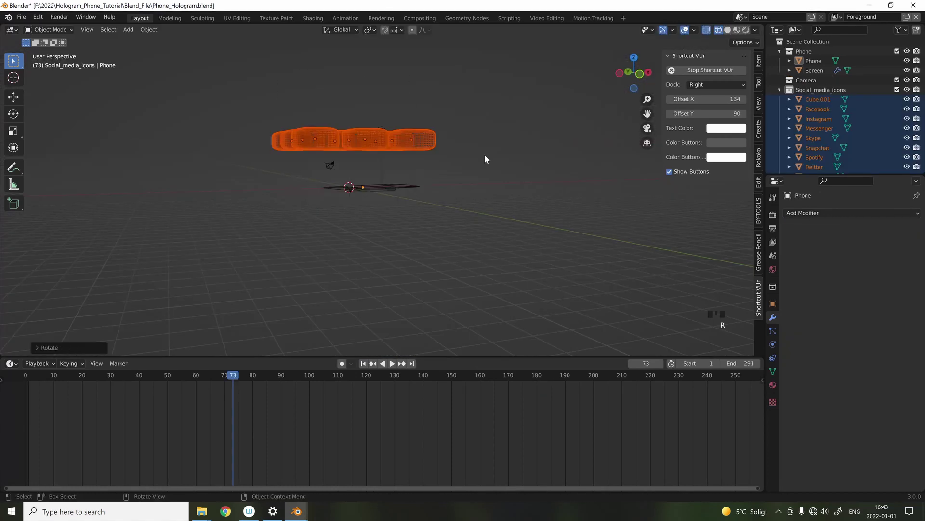
pyautogui.press('KP_7')
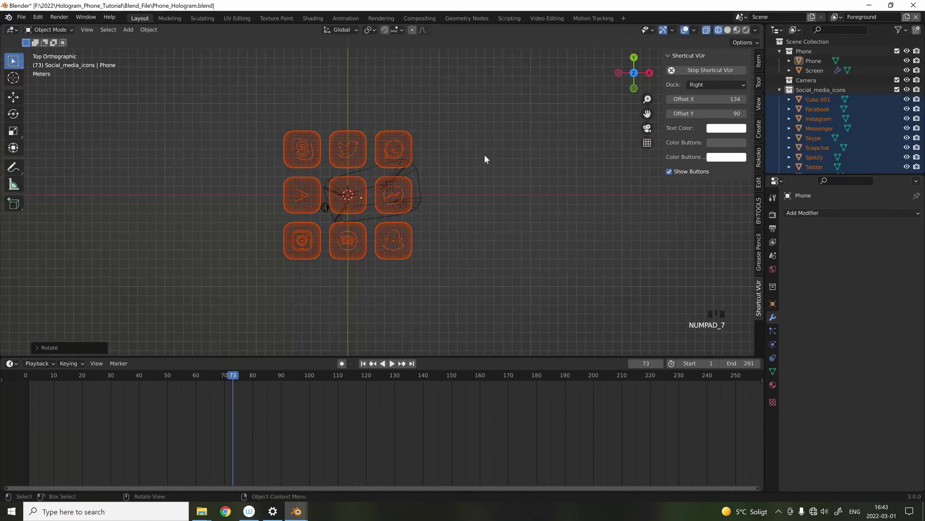
pyautogui.press('r')
pyautogui.click(487, 322)
pyautogui.press('g')
pyautogui.click(500, 316)
pyautogui.press('s')
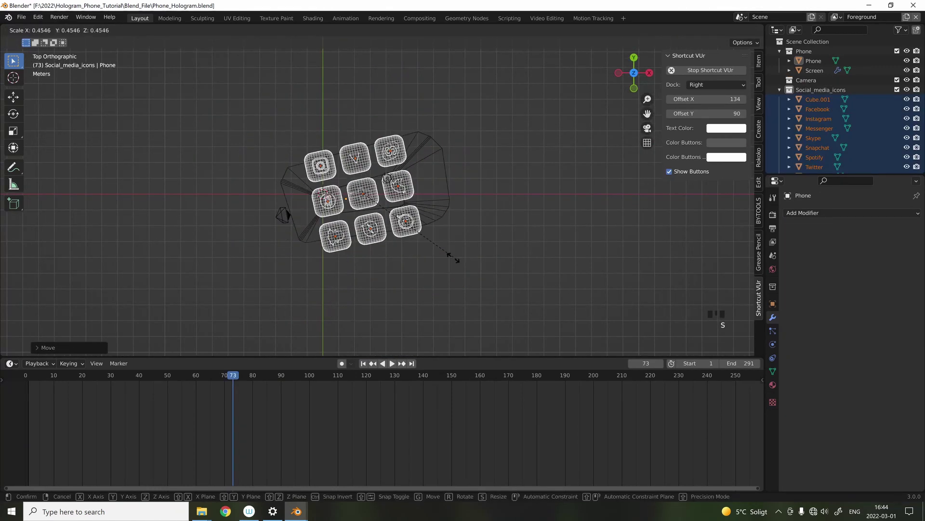
pyautogui.click(378, 214)
# Lower the screen material's alpha to 0.060 so the icons show through.
pyautogui.scroll(2, 369, 240)
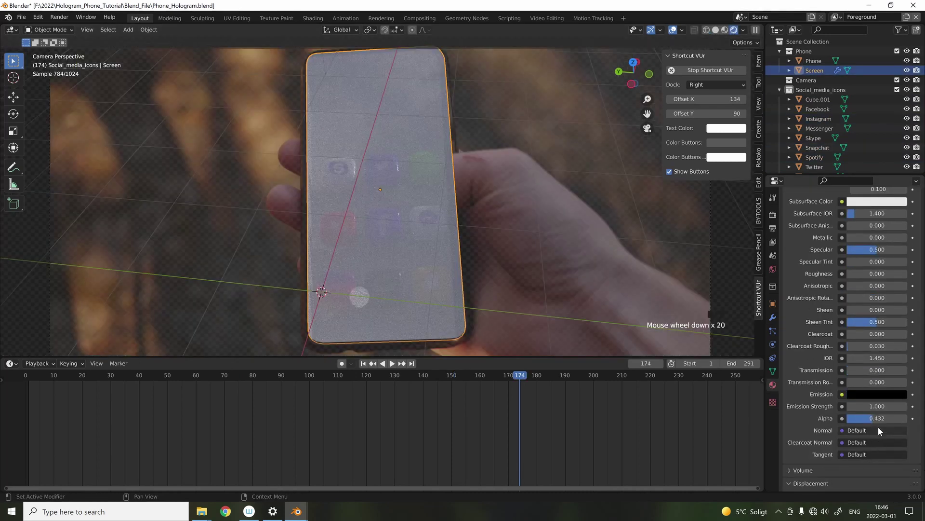
pyautogui.moveTo(878, 418); pyautogui.dragTo(856, 418)
pyautogui.scroll(-2, 611, 331)
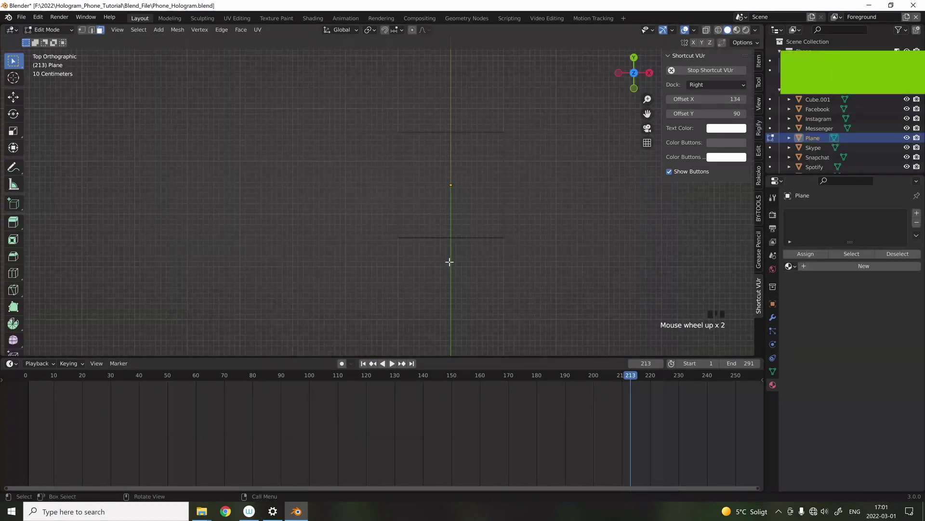
# Bevel the square's corner vertices and delete its faces to make a rounded icon outline.
pyautogui.click(508, 244)
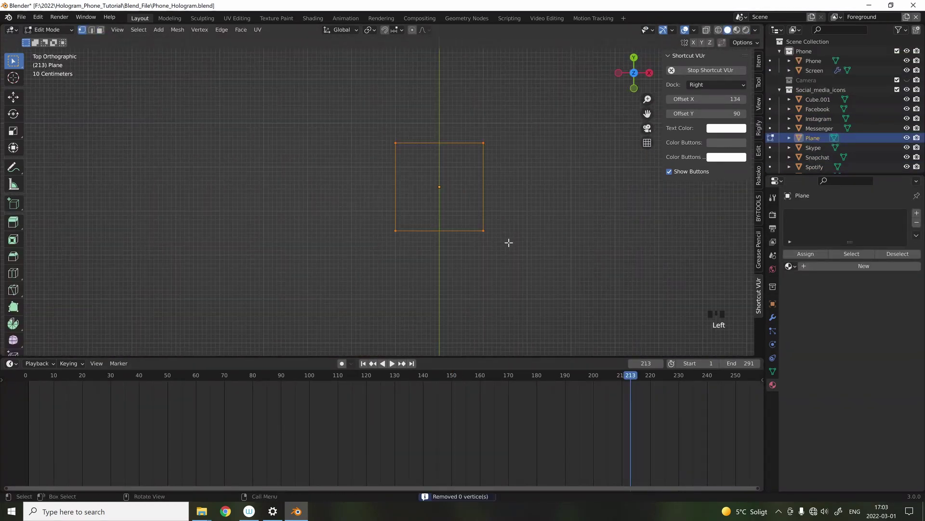
pyautogui.press('Tab')
pyautogui.hotkey('shift', 'ctrl', 'b')
pyautogui.click(551, 237)
pyautogui.press('Tab')
pyautogui.rightClick(380, 192)
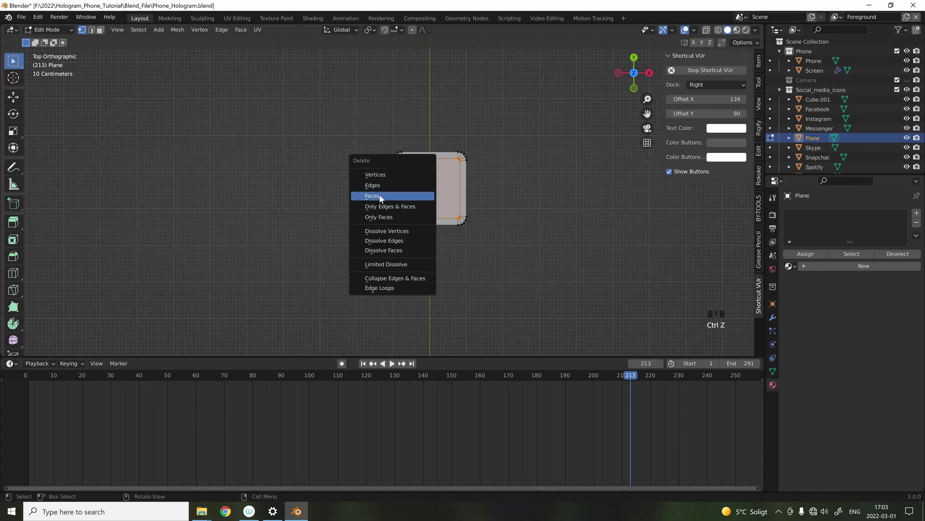
pyautogui.press('a')
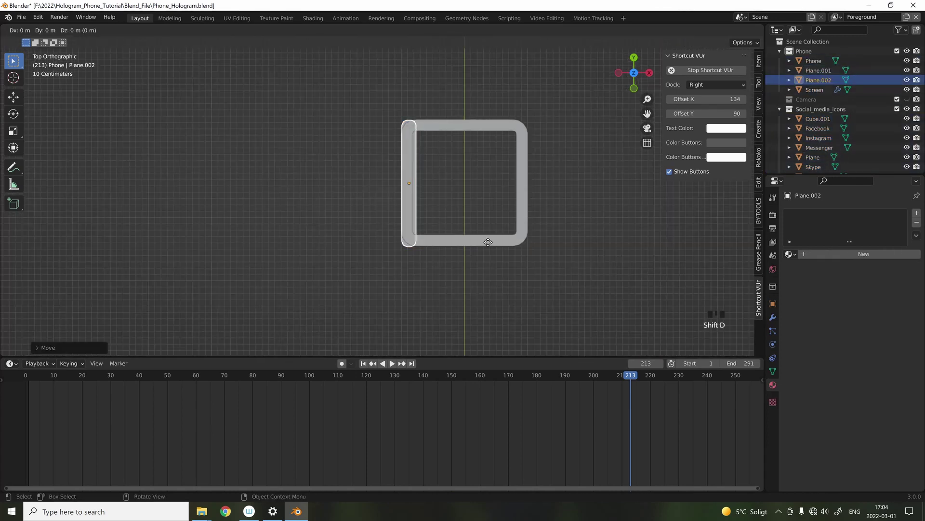
# Duplicate the thin bar along X and rotate an edge into a play triangle.
pyautogui.hotkey('shift', 'd')
pyautogui.press('x')
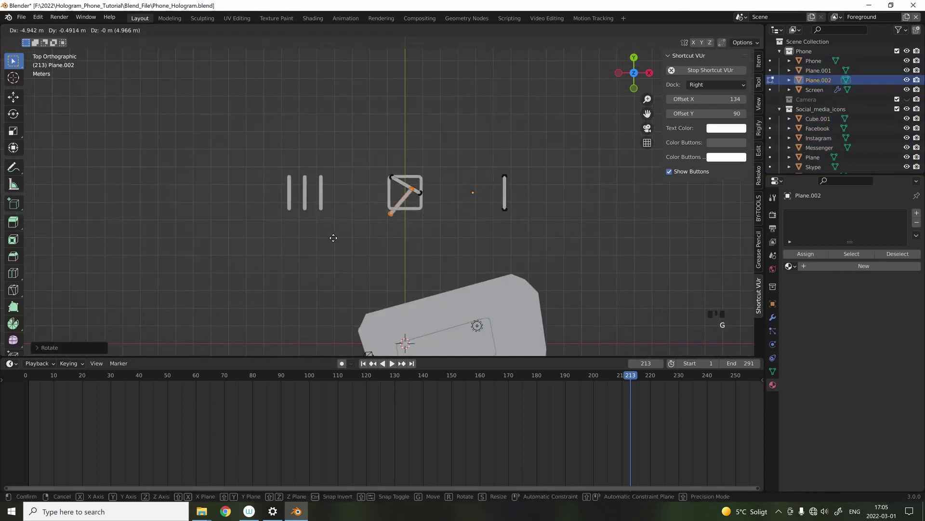
pyautogui.press('r')
pyautogui.click(380, 247)
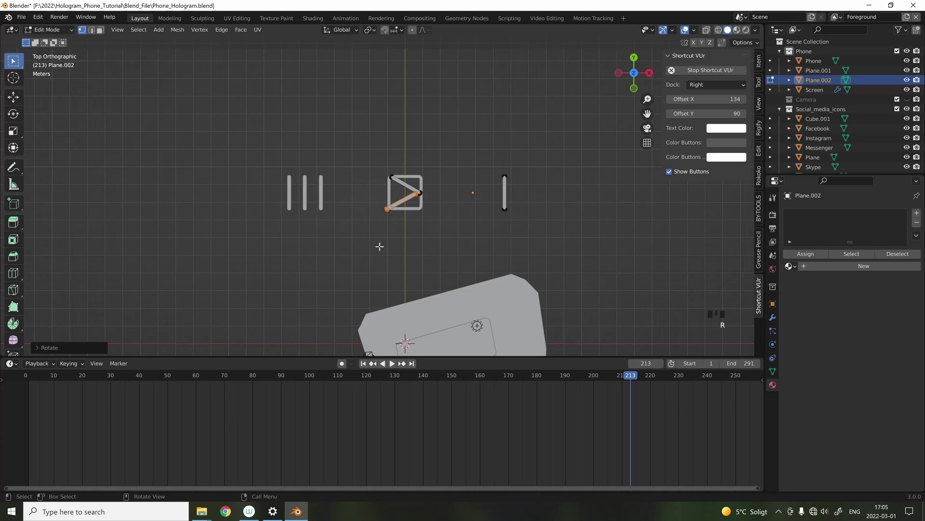
pyautogui.press('g')
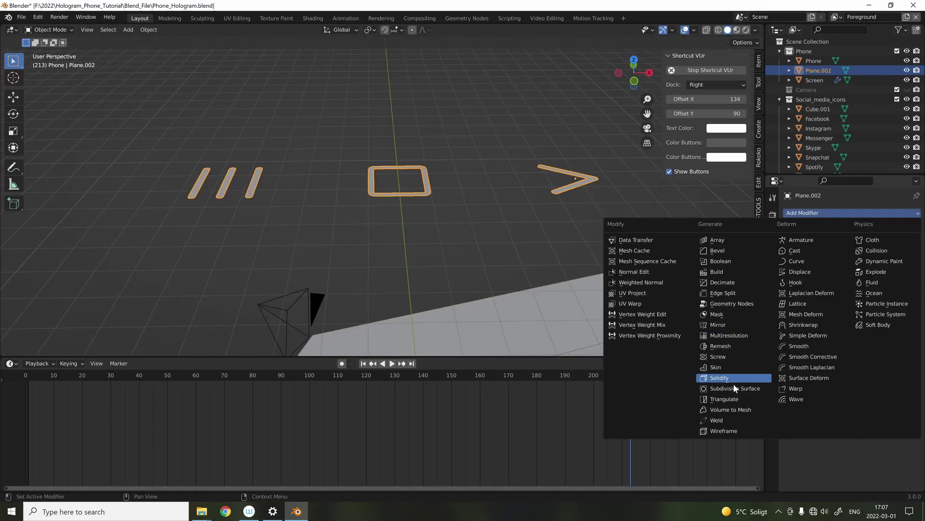
# Add a modifier, then rotate and scale the 5G text into place.
pyautogui.click(733, 383)
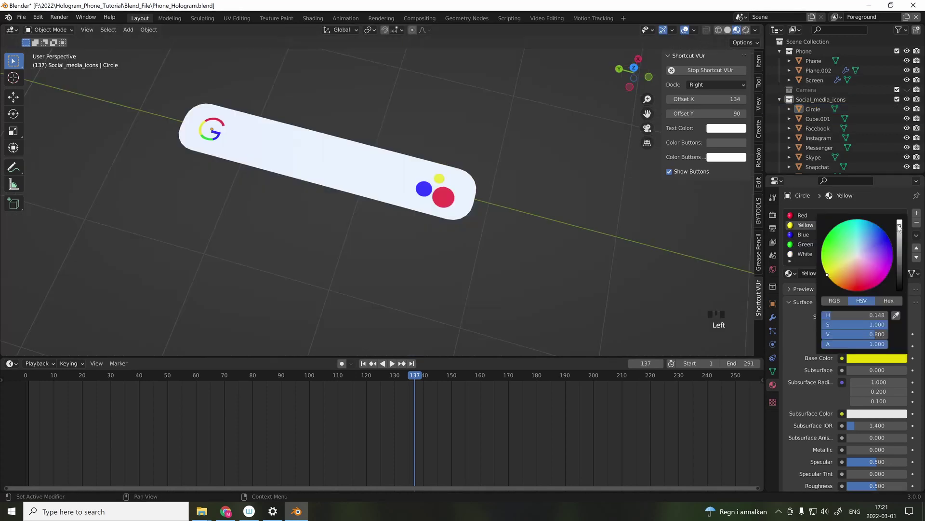
pyautogui.press('r')
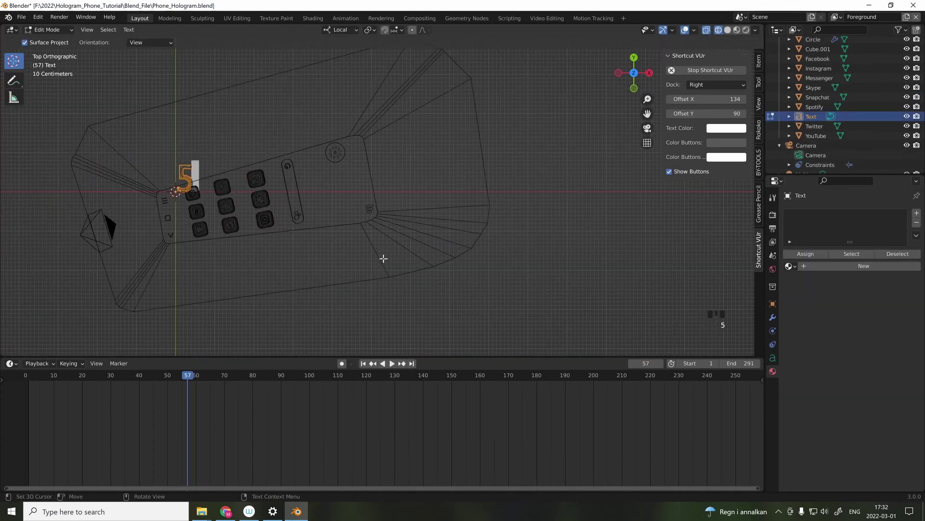
pyautogui.press('s')
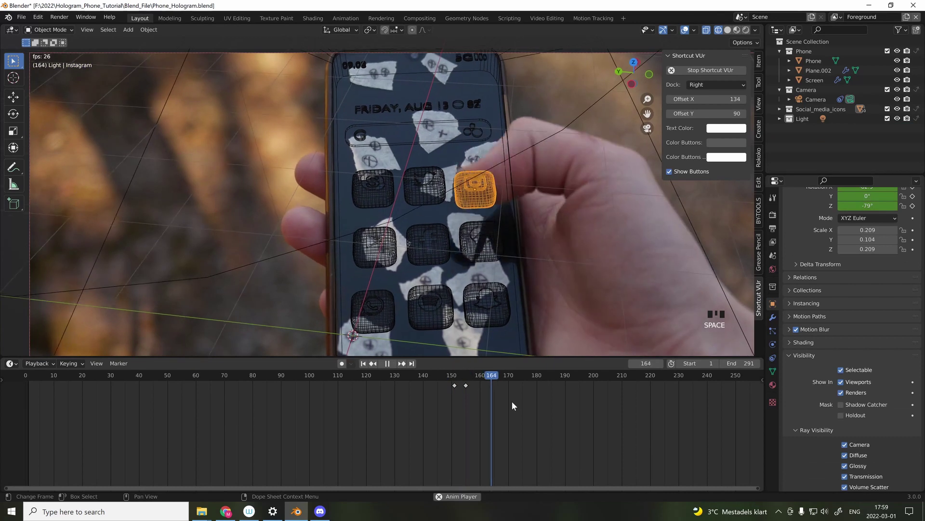
# Slide the icon keyframes, add a third key near frame 157, and shift all three 40 frames later.
pyautogui.press('space')
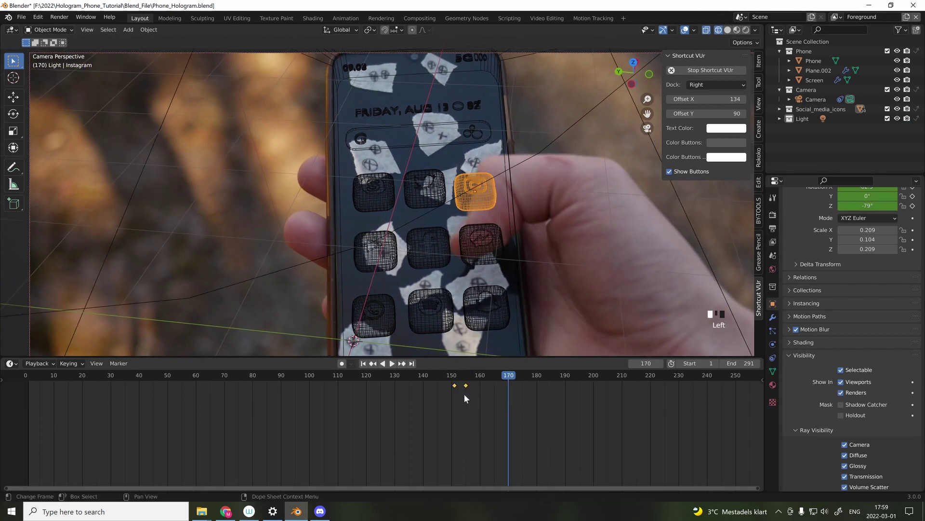
pyautogui.press('g')
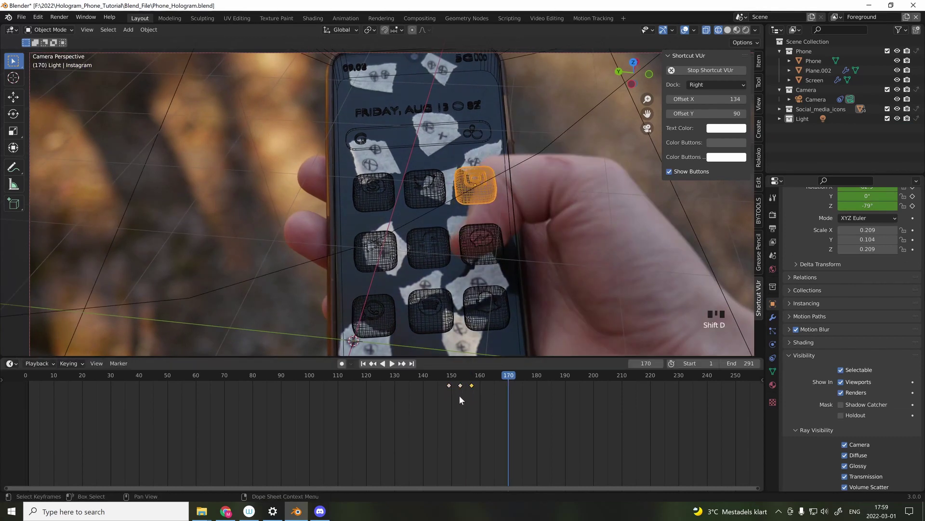
pyautogui.click(424, 376)
pyautogui.press('space')
pyautogui.press('space')
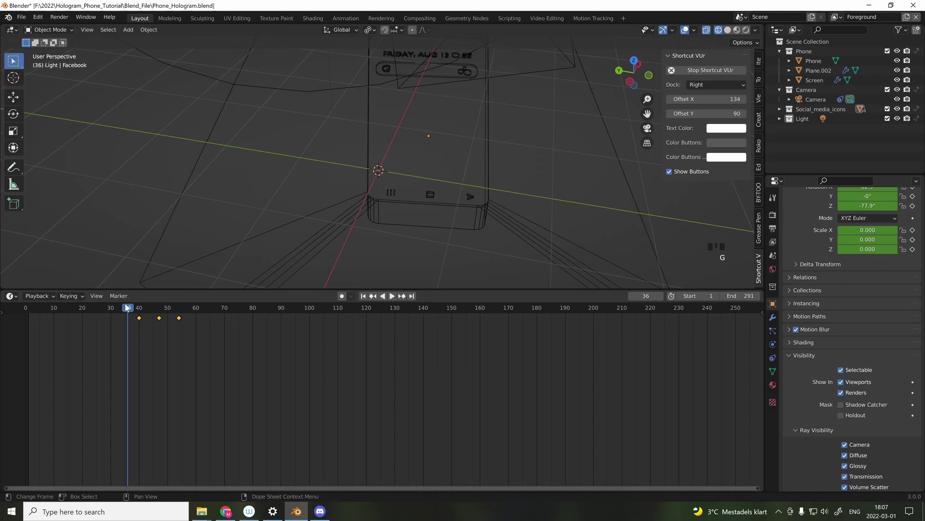
pyautogui.moveTo(203, 335); pyautogui.dragTo(122, 312)
pyautogui.click(127, 307)
pyautogui.press('g')
pyautogui.click(178, 335)
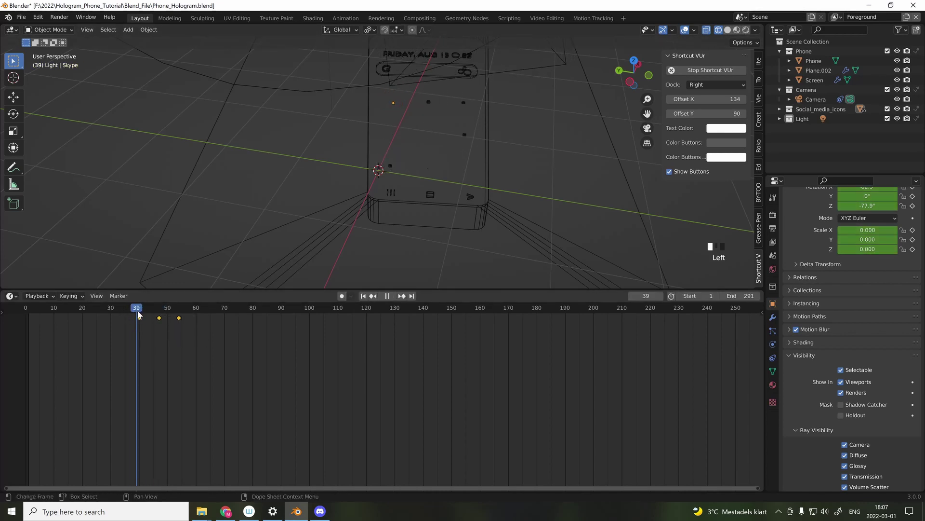
pyautogui.moveTo(149, 316)
pyautogui.mouseDown()
pyautogui.moveTo(175, 318)
pyautogui.moveTo(159, 326)
pyautogui.mouseUp()
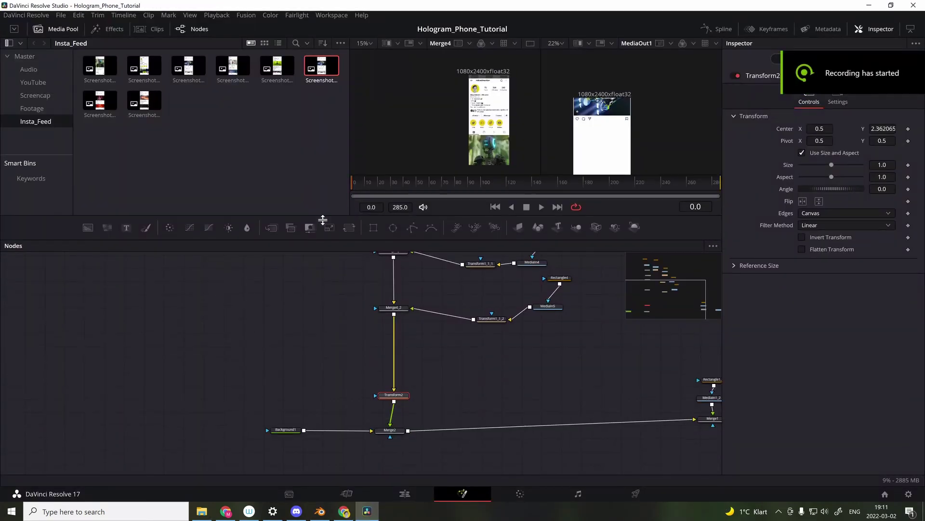
# Line up the feed nodes in rows and raise Transform2's Center Y from 1.05 to 1.75.
pyautogui.moveTo(521, 343); pyautogui.dragTo(482, 391, button='middle')
pyautogui.moveTo(455, 372); pyautogui.dragTo(424, 357)
pyautogui.moveTo(507, 354); pyautogui.dragTo(474, 355)
pyautogui.moveTo(520, 325); pyautogui.dragTo(538, 356)
pyautogui.moveTo(420, 318); pyautogui.dragTo(441, 357, button='middle')
pyautogui.moveTo(374, 336); pyautogui.dragTo(378, 357)
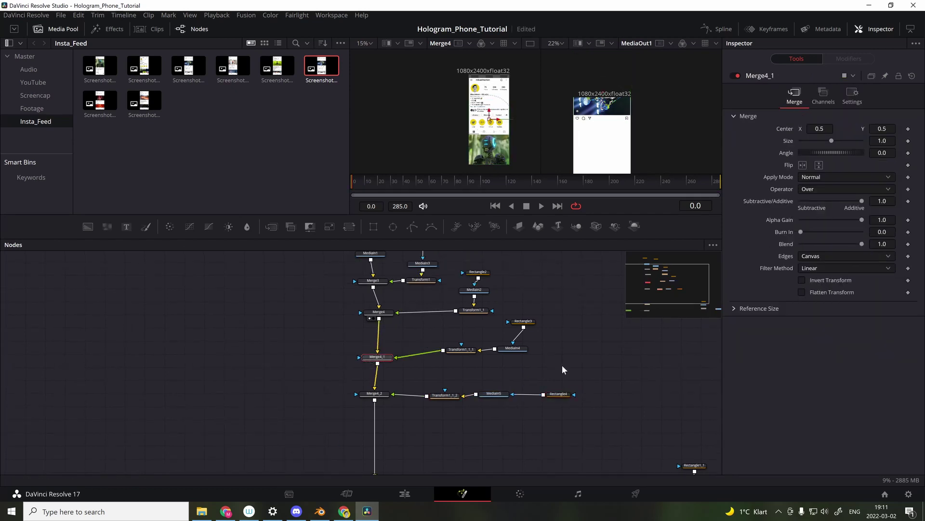
pyautogui.moveTo(513, 347); pyautogui.dragTo(559, 350)
pyautogui.moveTo(559, 350); pyautogui.dragTo(561, 374, button='middle')
pyautogui.moveTo(501, 290); pyautogui.dragTo(536, 333)
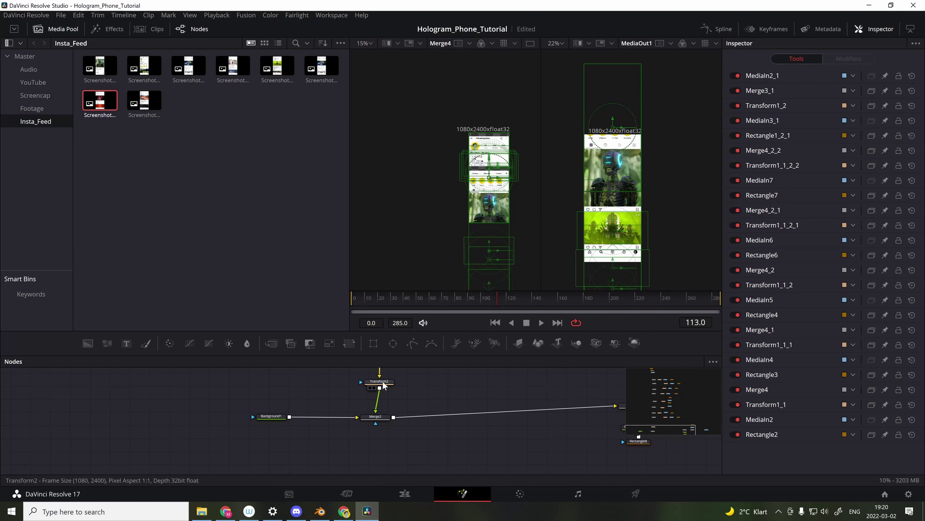
pyautogui.click(384, 382)
pyautogui.moveTo(882, 129); pyautogui.dragTo(825, 155)
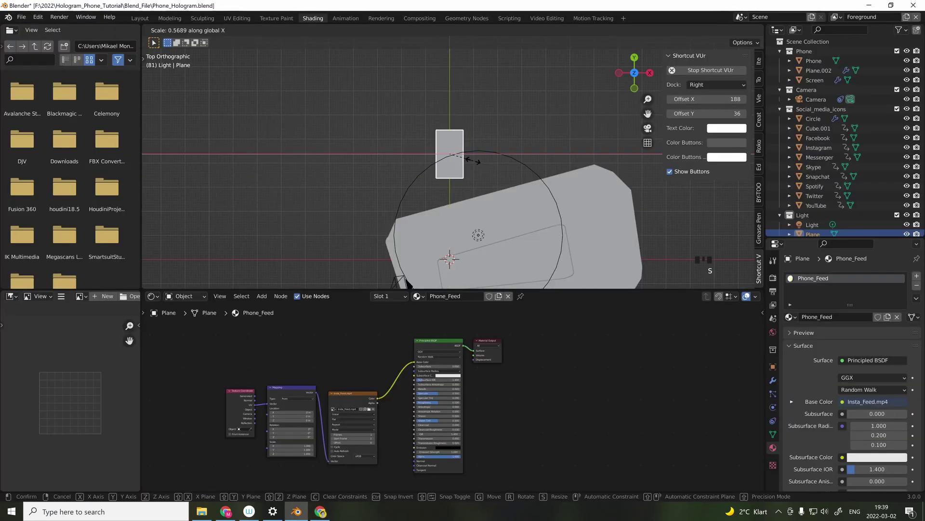
# Stretch the feed plane taller on Y and bevel its corner vertices with 2 segments.
pyautogui.click(470, 160)
pyautogui.scroll(3, 471, 160)
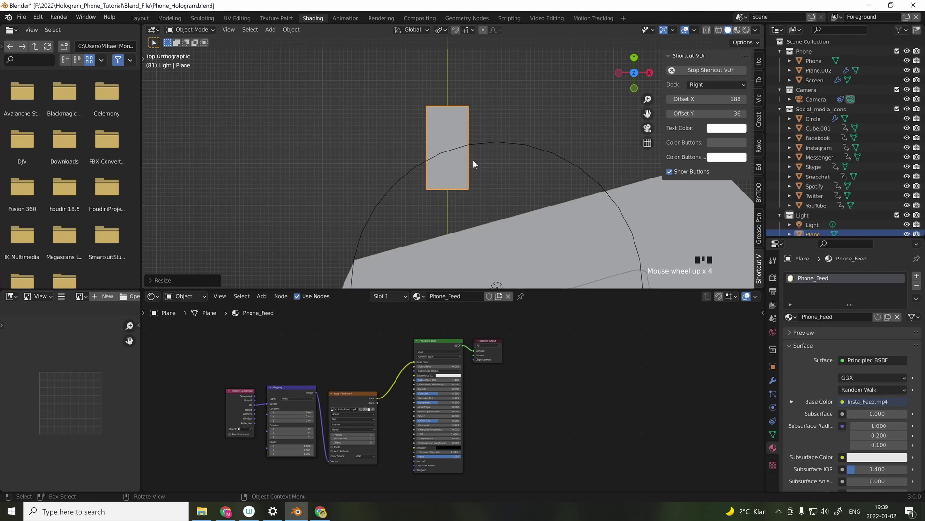
pyautogui.press('Tab')
pyautogui.scroll(2, 473, 161)
pyautogui.hotkey('ctrl', 'shift', 'b')
pyautogui.scroll(1, 517, 201)
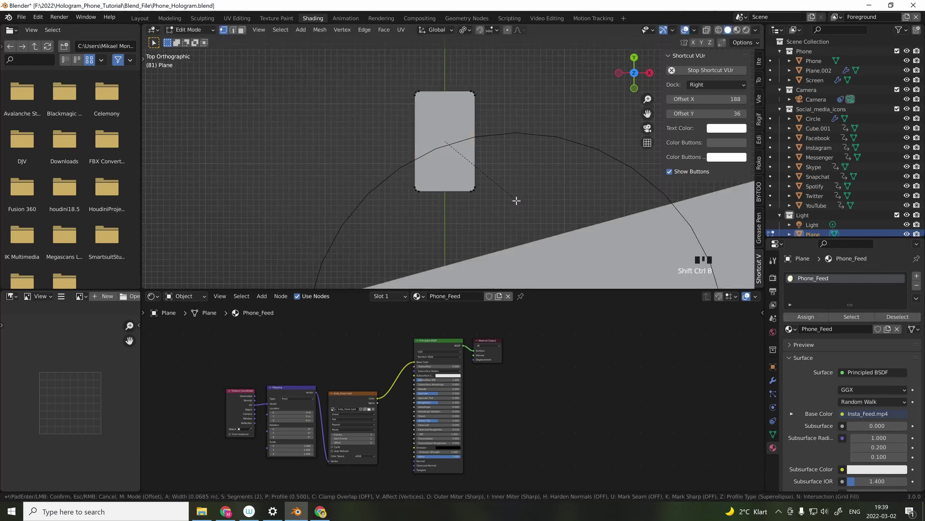
pyautogui.click(519, 202)
pyautogui.press('Tab')
pyautogui.scroll(4, 514, 199)
pyautogui.scroll(-4, 509, 198)
pyautogui.click(473, 180)
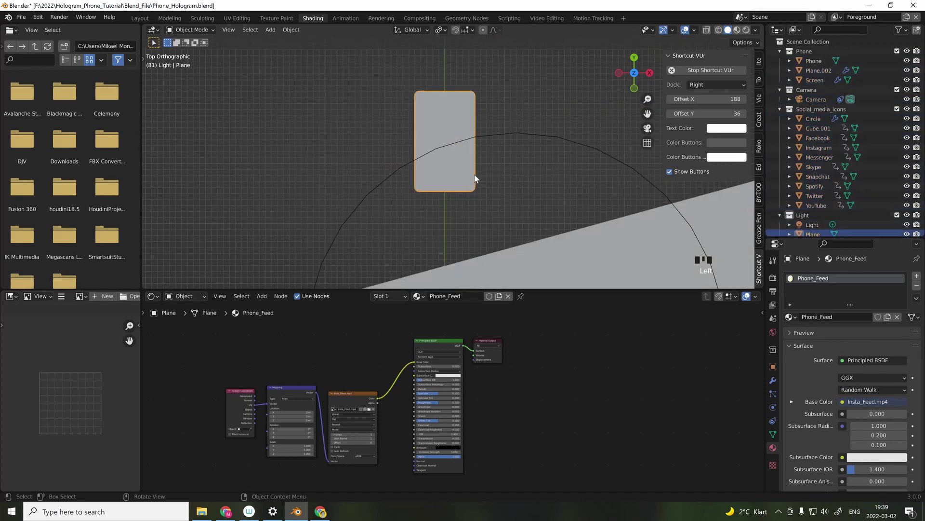
pyautogui.moveTo(474, 180); pyautogui.dragTo(523, 108, button='middle')
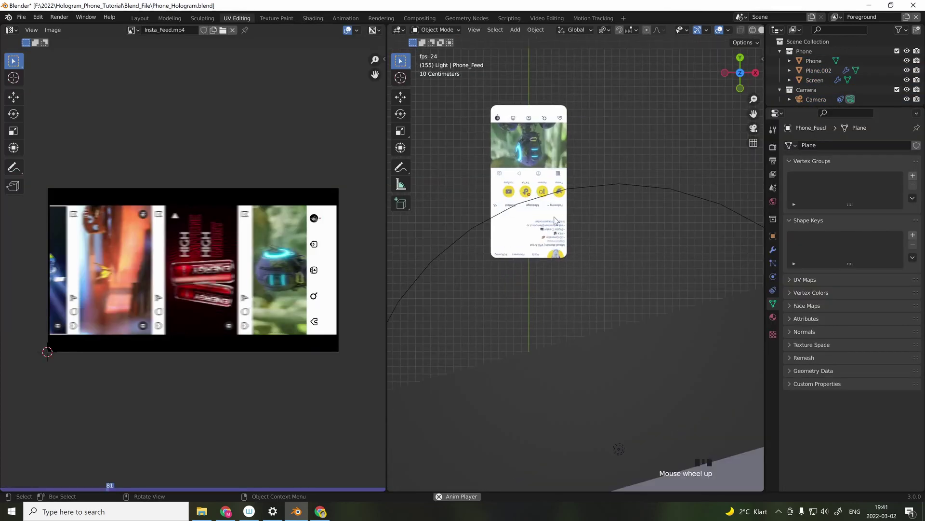
# Stop playback and view the Phone_Feed plane in the Shading workspace from a perspective angle.
pyautogui.press('space')
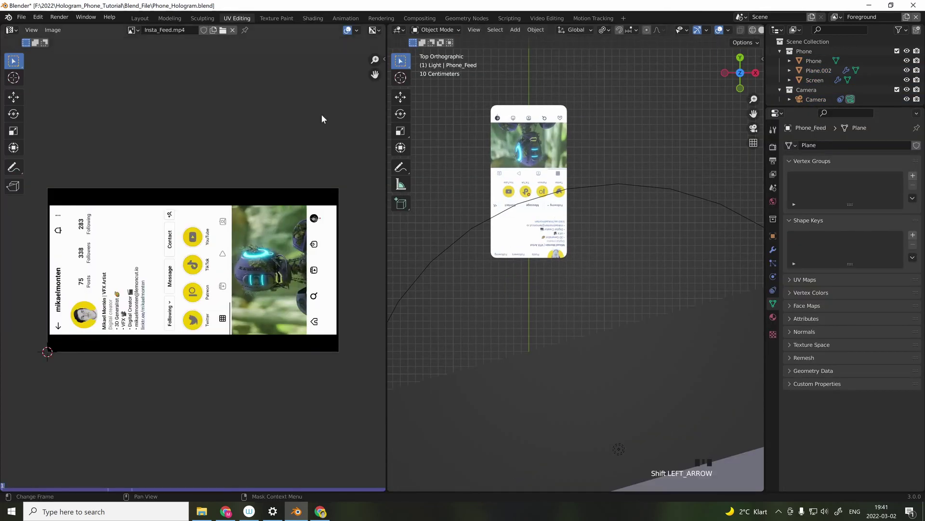
pyautogui.click(315, 18)
pyautogui.moveTo(487, 237)
pyautogui.mouseDown(button='middle')
pyautogui.moveTo(650, 229)
pyautogui.moveTo(593, 210)
pyautogui.mouseUp(button='middle')
pyautogui.scroll(2, 593, 211)
pyautogui.scroll(2, 307, 401)
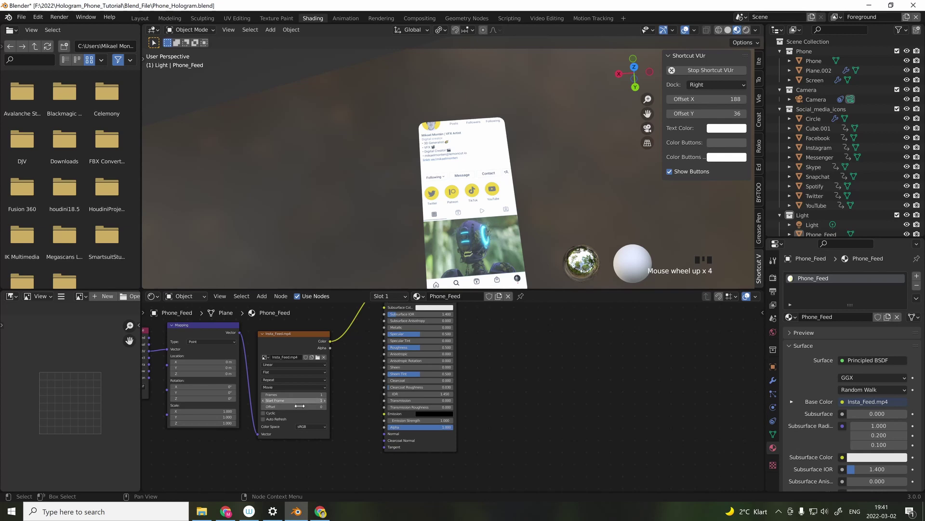
# Split off the lower part of the node editor as a Timeline and return to frame one.
pyautogui.moveTo(146, 491); pyautogui.dragTo(146, 452)
pyautogui.click(153, 457)
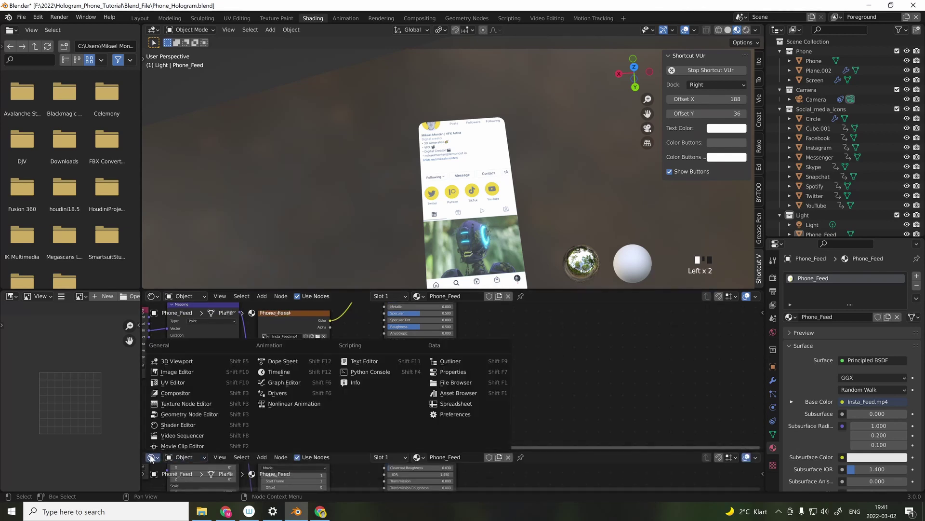
pyautogui.click(279, 372)
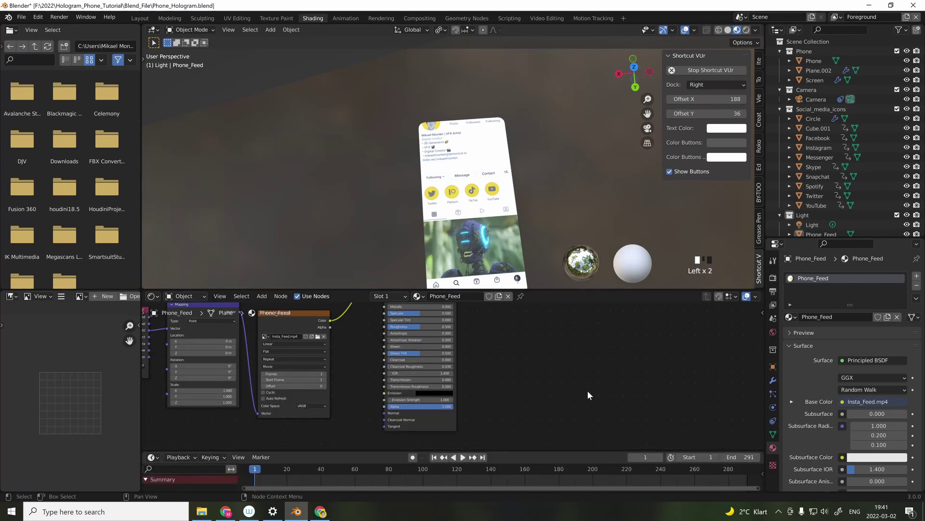
pyautogui.hotkey('shift', 'Left')
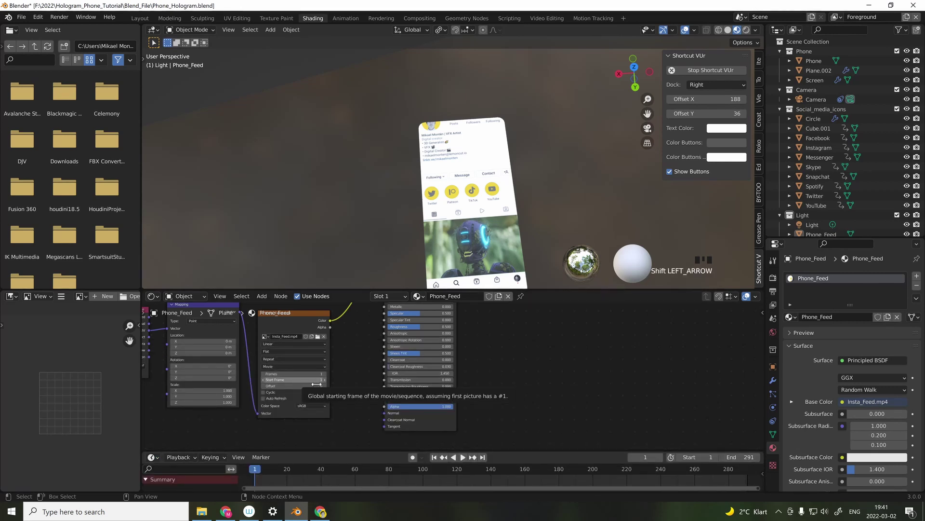
# Set the Insta_Feed.mp4 texture to 291 frames with Cyclic and Auto Refresh enabled.
pyautogui.click(294, 374)
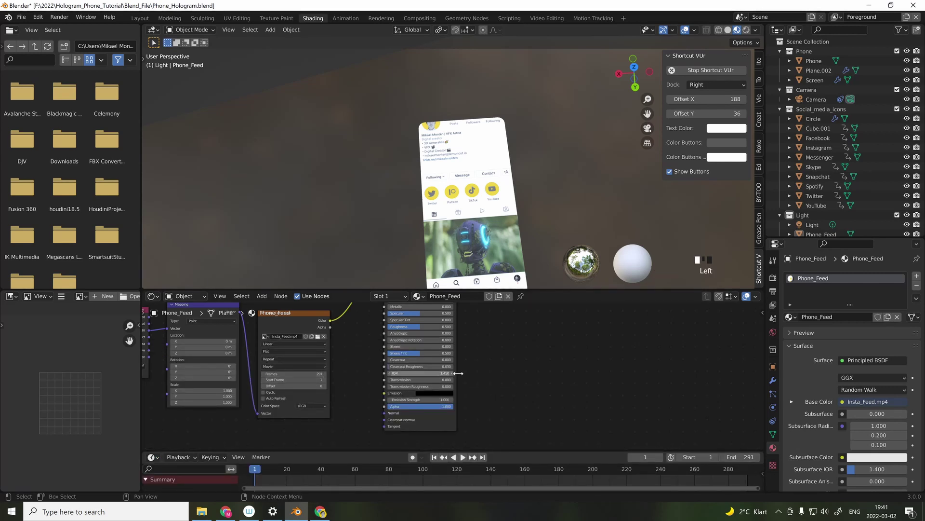
pyautogui.press('space')
pyautogui.scroll(-2, 432, 173)
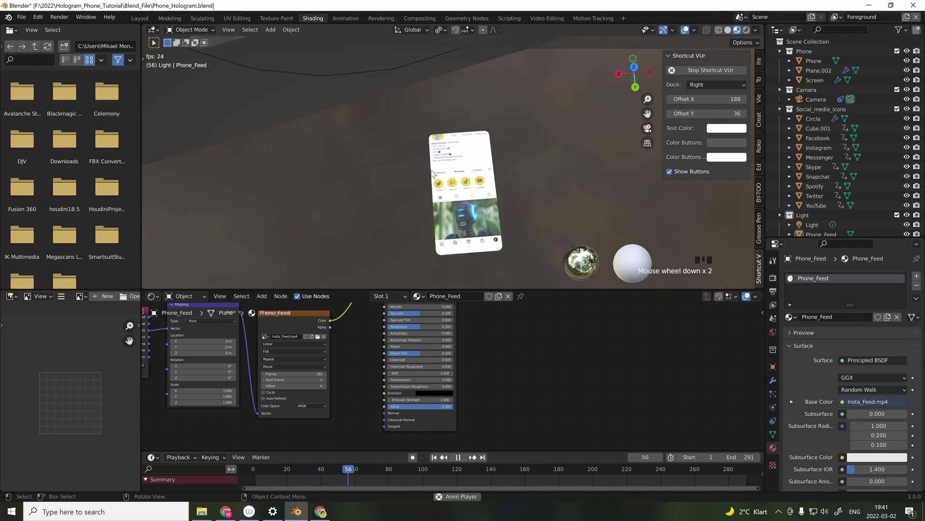
pyautogui.press('space')
pyautogui.click(263, 392)
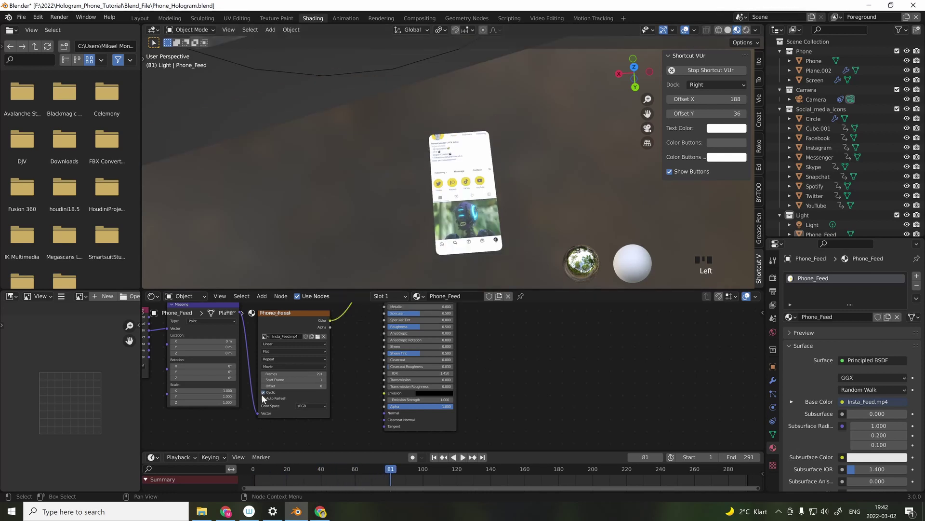
pyautogui.click(264, 399)
pyautogui.hotkey('shift', 'Left')
pyautogui.scroll(4, 353, 183)
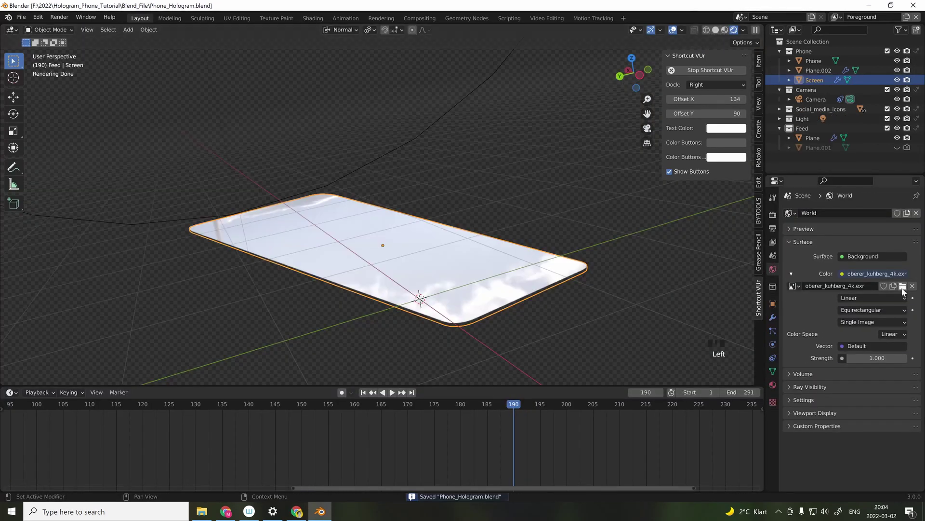
# Load PANO_20220218_123013_0.jpg from the Hologram_Phone_Tutorial HDRI folder as the world image.
pyautogui.click(903, 286)
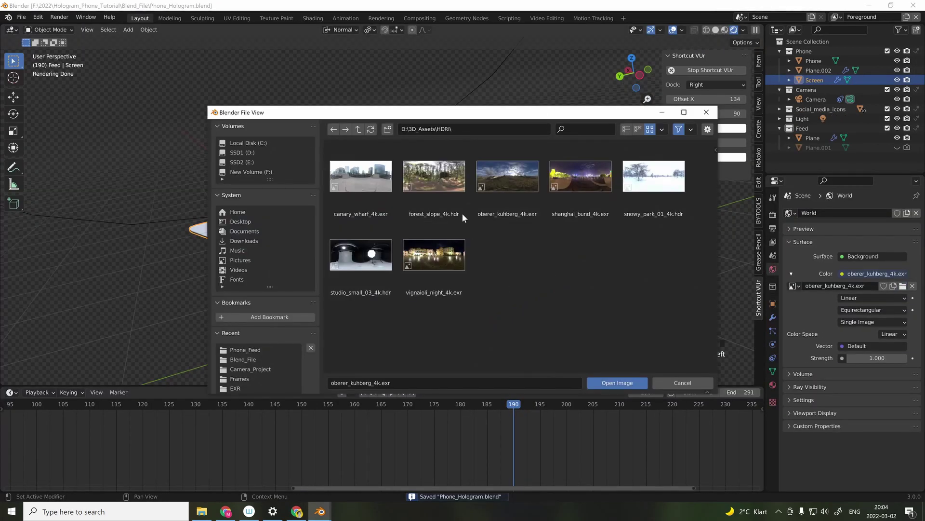
pyautogui.click(245, 349)
pyautogui.click(358, 129)
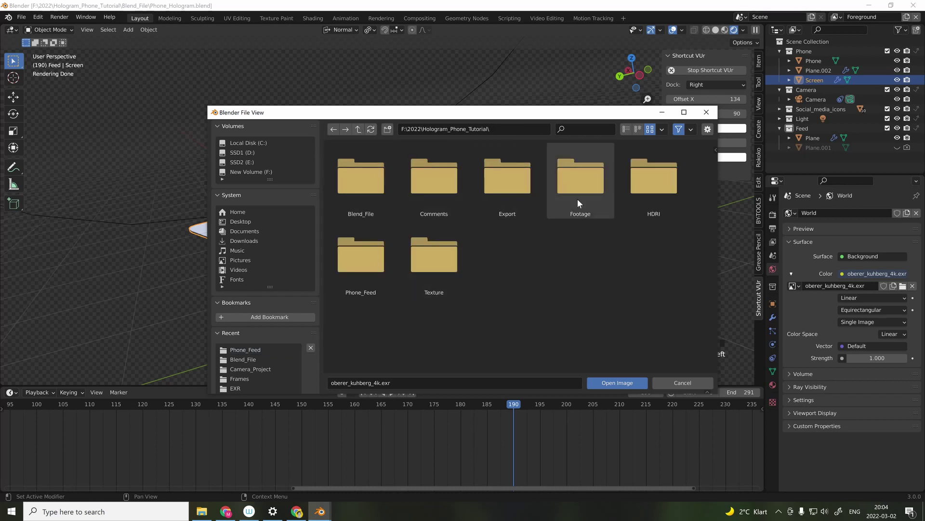
pyautogui.click(654, 179)
pyautogui.click(361, 177)
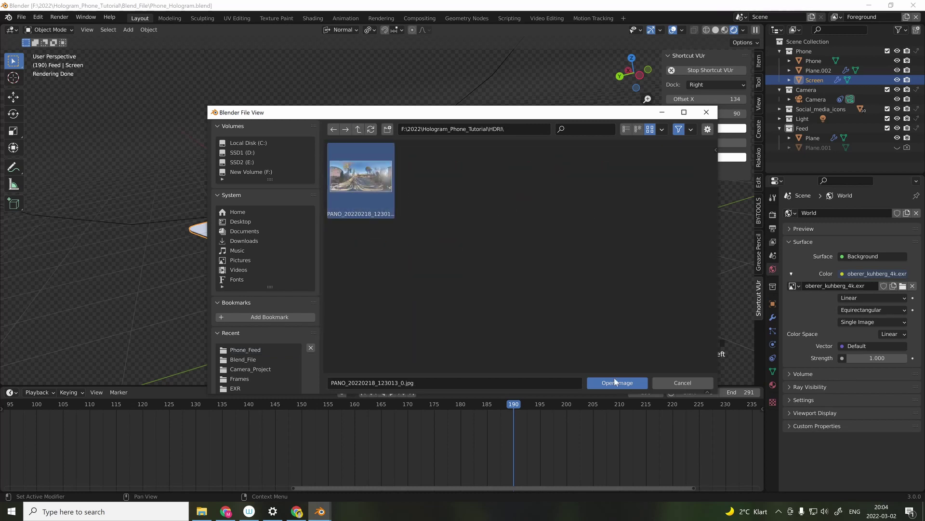
pyautogui.click(614, 382)
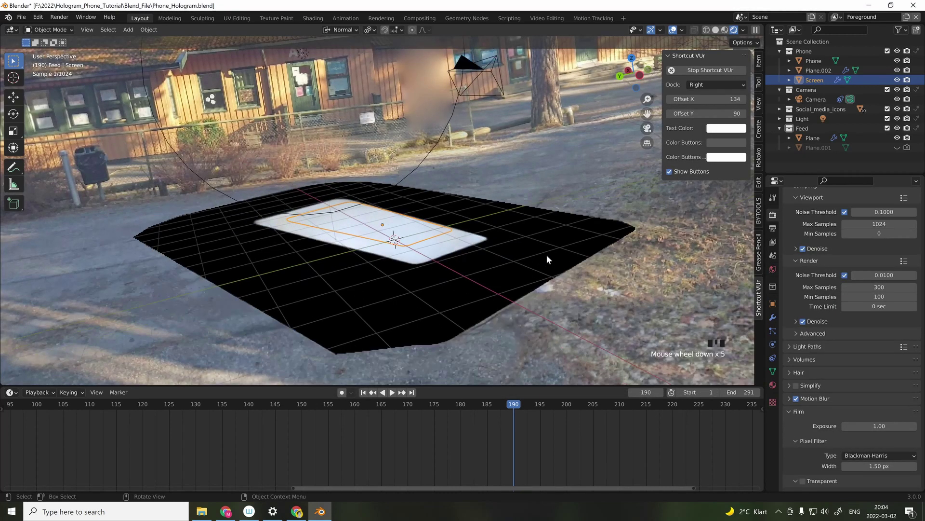
pyautogui.moveTo(547, 254); pyautogui.dragTo(509, 300, button='middle')
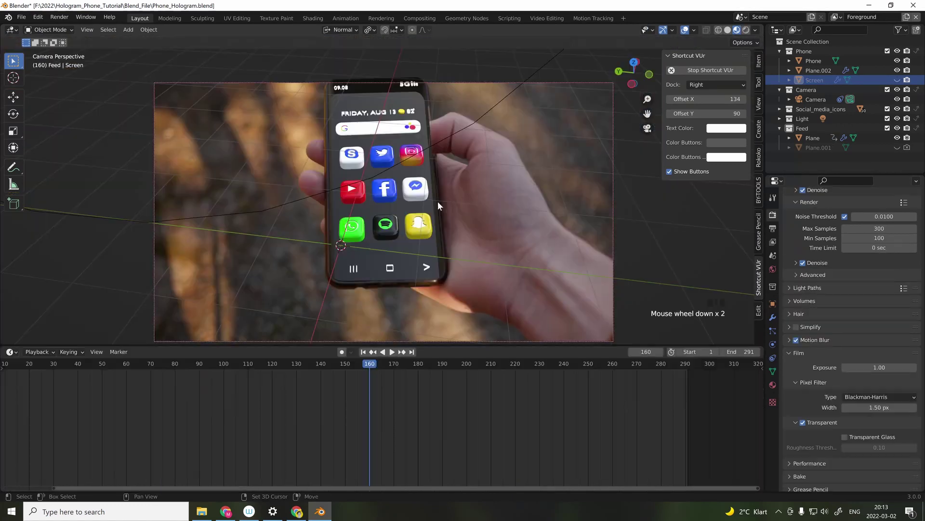
# Add a Transparent BSDF node below the phone screen's glass shader.
pyautogui.press('space')
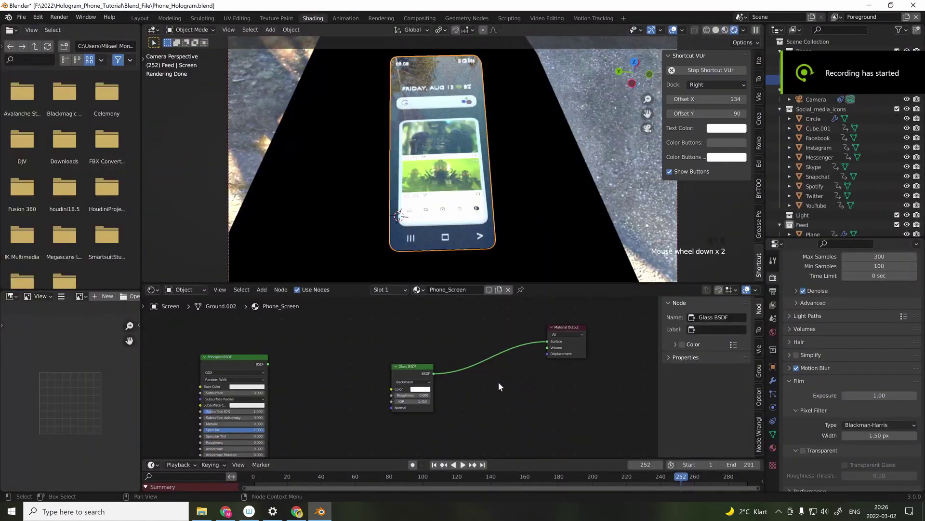
pyautogui.hotkey('shift', 'a')
pyautogui.write('tran')
pyautogui.press('Down')
pyautogui.press('Return')
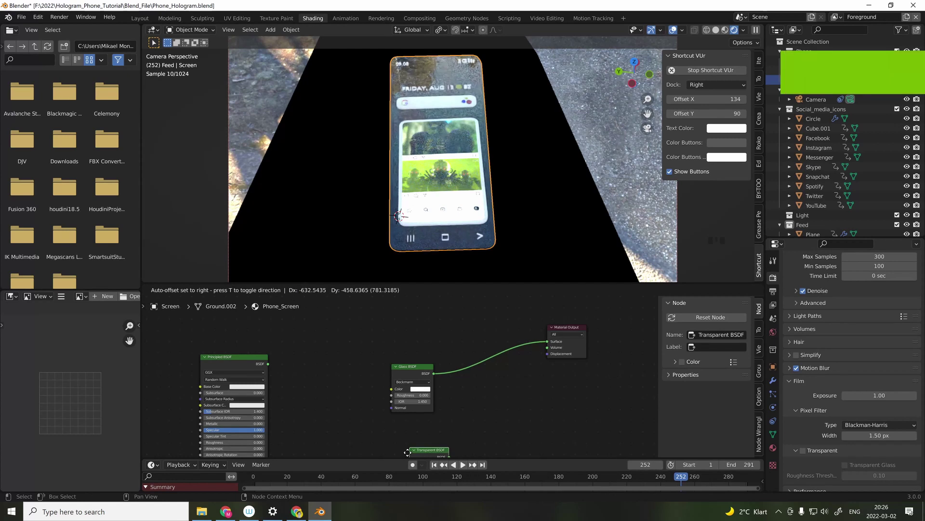
pyautogui.click(391, 408)
# Insert a Mix Shader between glass and output, feeding the Transparent BSDF into it.
pyautogui.hotkey('shift', 'a')
pyautogui.write('mix')
pyautogui.press('Return')
pyautogui.click(464, 344)
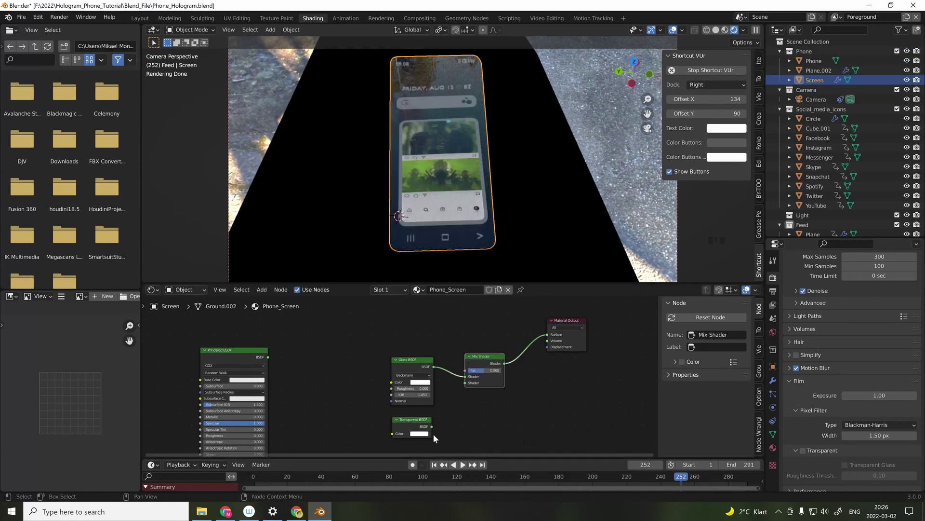
pyautogui.moveTo(432, 426); pyautogui.dragTo(466, 382)
# Move the ColorRamp's second stop to about 0.041.
pyautogui.moveTo(482, 154); pyautogui.dragTo(501, 135, button='middle')
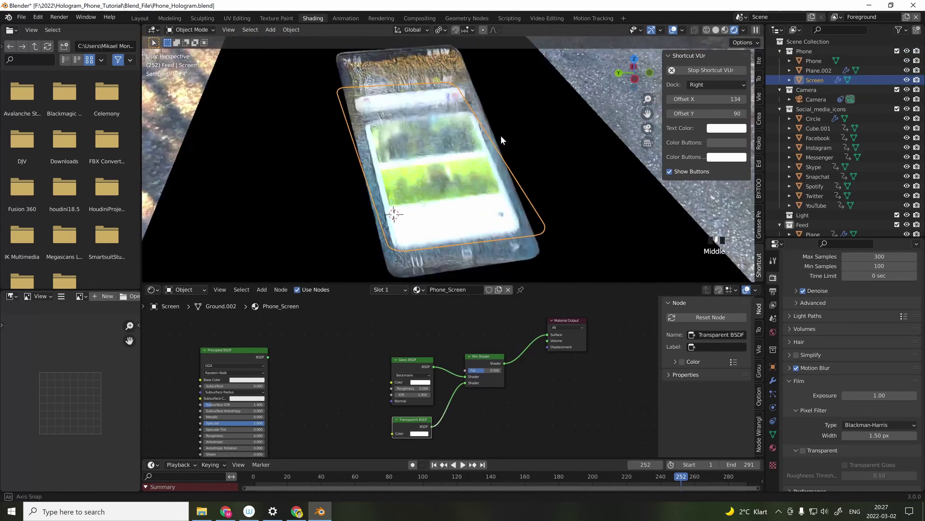
pyautogui.scroll(2, 479, 146)
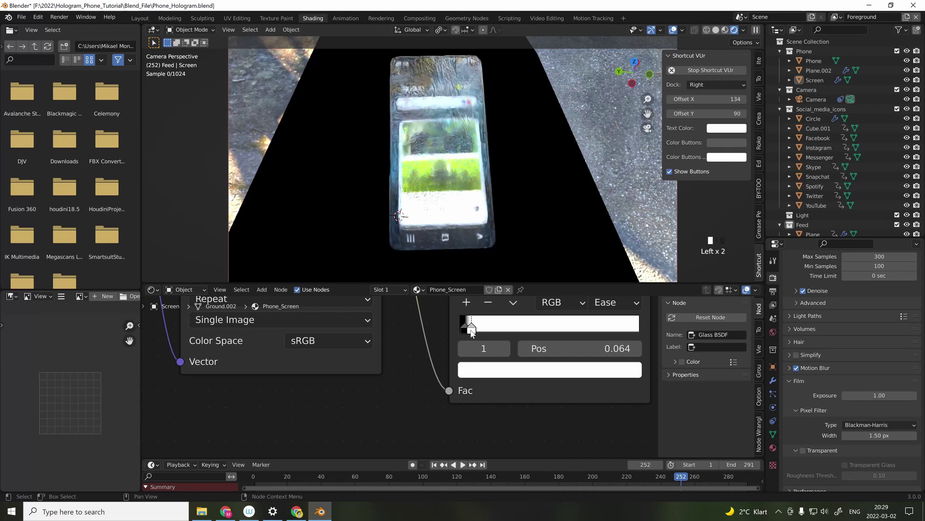
pyautogui.click(464, 328)
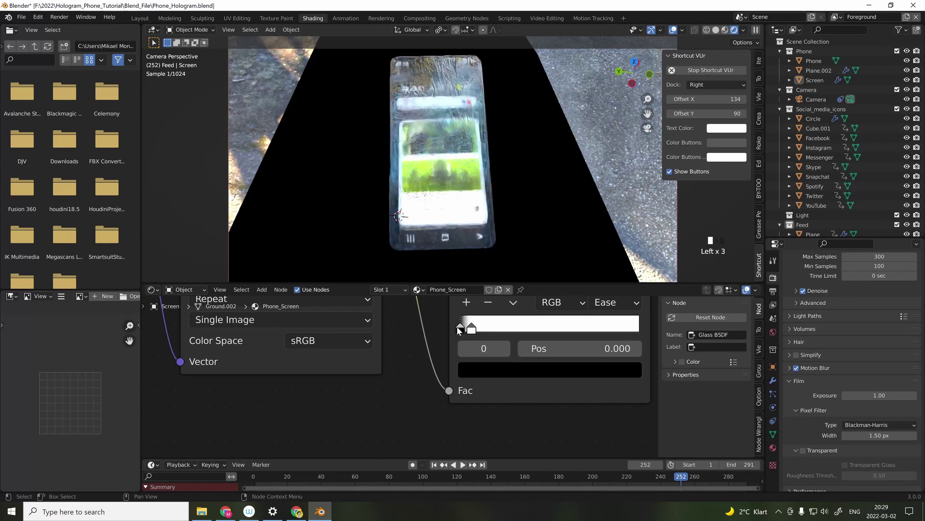
pyautogui.click(472, 328)
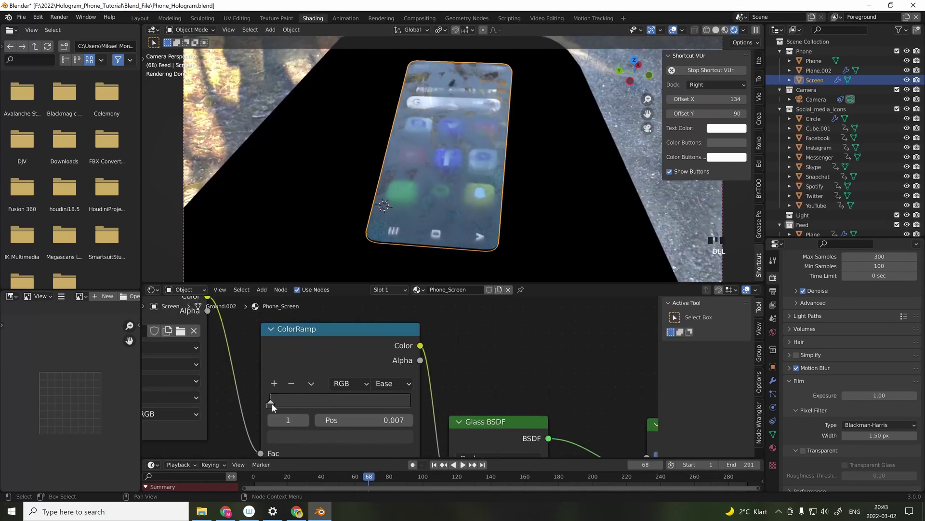
pyautogui.moveTo(272, 404); pyautogui.dragTo(279, 405)
pyautogui.click(275, 402)
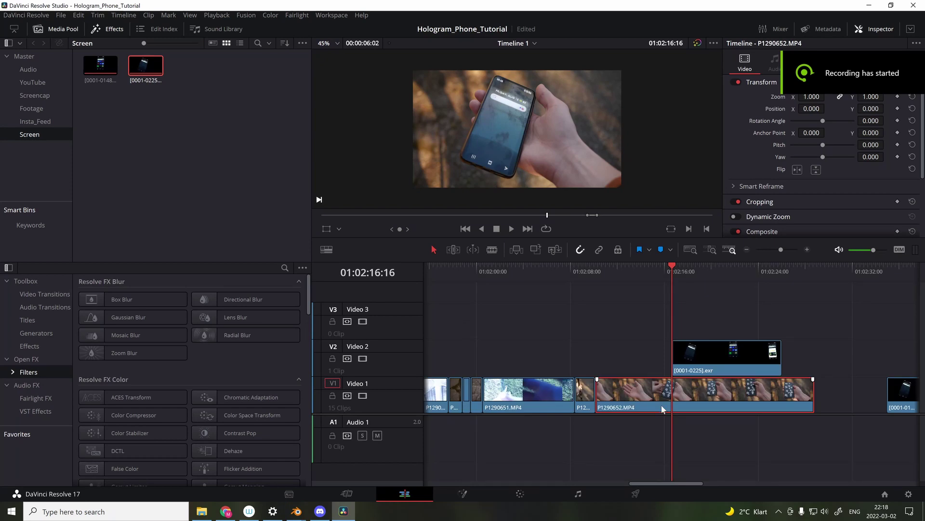
# Copy P1290652.MP4 onto Video 3 and trim its start where the thumb covers the phone.
pyautogui.keyDown('alt'); pyautogui.moveTo(693, 393); pyautogui.dragTo(697, 326); pyautogui.keyUp('alt')
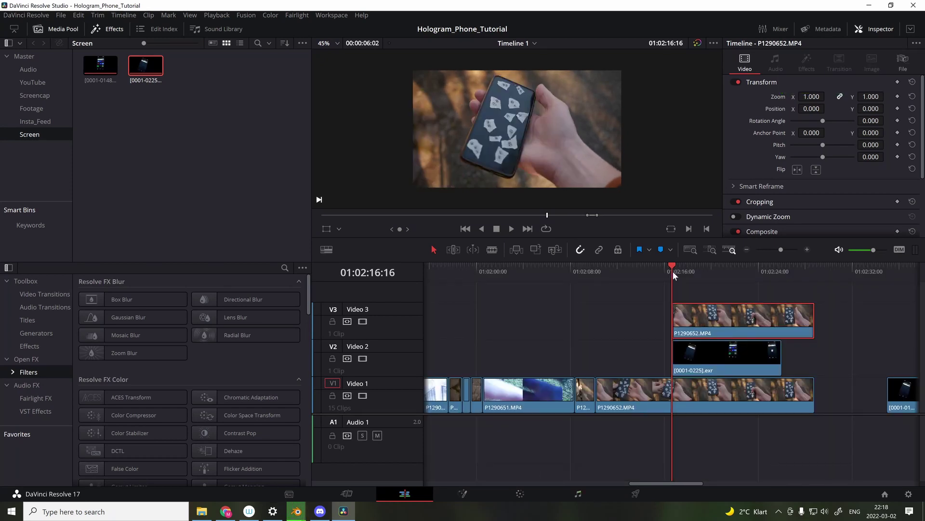
pyautogui.moveTo(673, 274)
pyautogui.mouseDown()
pyautogui.moveTo(694, 271)
pyautogui.moveTo(686, 272)
pyautogui.mouseUp()
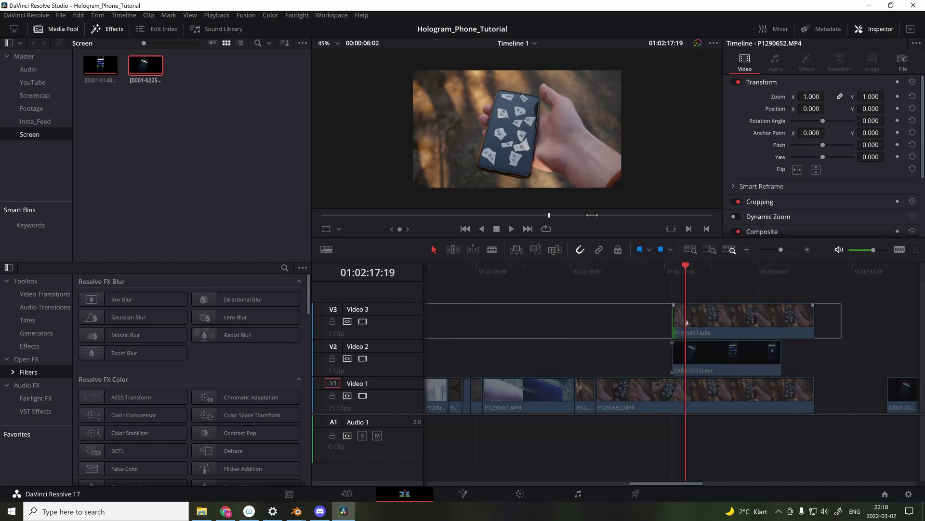
pyautogui.moveTo(687, 322); pyautogui.dragTo(686, 322)
# Play the layered edit from 01:02:16:16 and bring the Video 3 clip into Fusion.
pyautogui.click(676, 274)
pyautogui.press('space')
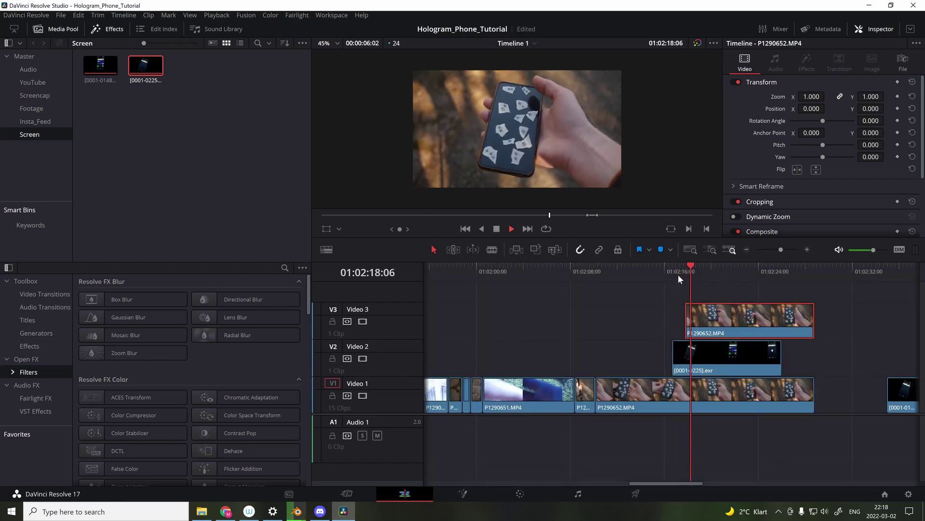
pyautogui.hotkey('shift', '5')
# Add a BSpline mask node and place points outlining the thumb over the phone.
pyautogui.click(275, 359)
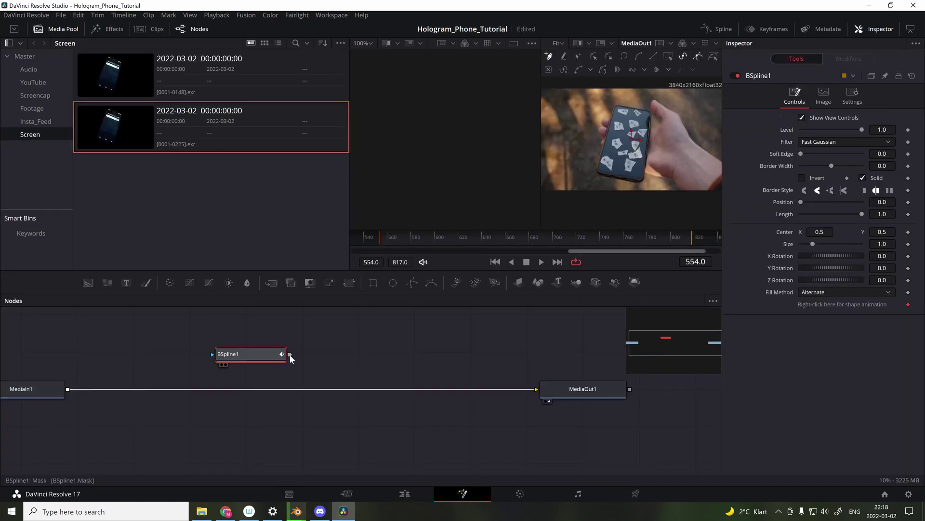
pyautogui.keyDown('ctrl'); pyautogui.scroll(5, 612, 149); pyautogui.keyUp('ctrl')
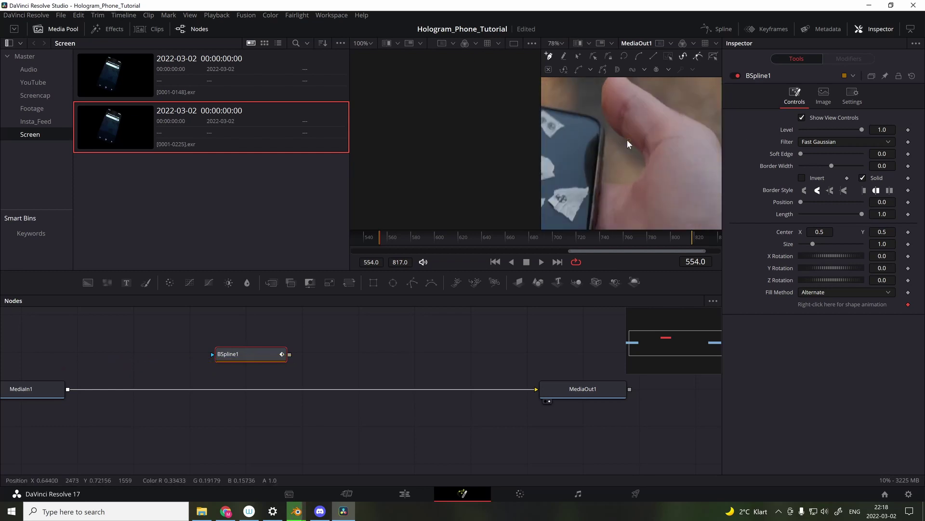
pyautogui.moveTo(627, 140); pyautogui.dragTo(638, 168, button='middle')
pyautogui.click(636, 178)
pyautogui.click(611, 155)
pyautogui.click(610, 127)
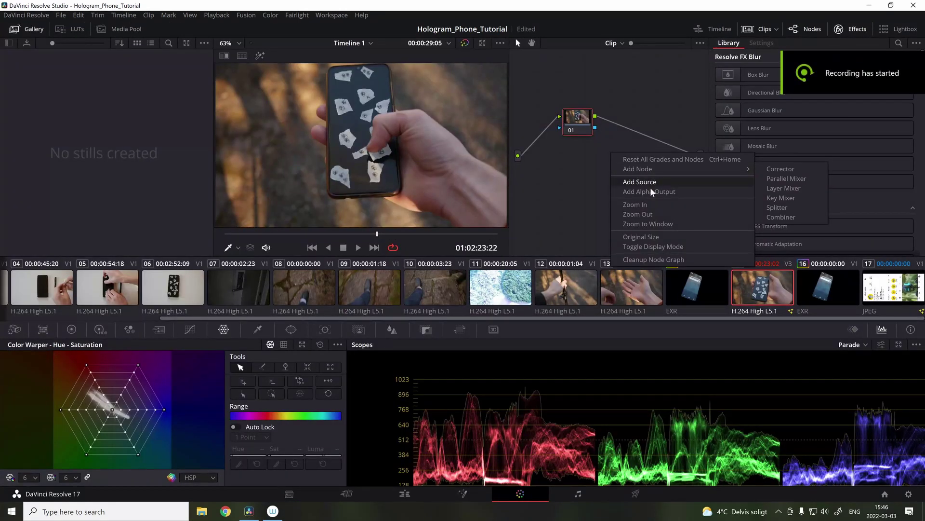
# Sample the finger's skin tone with the HSL qualifier eyedropper.
pyautogui.click(603, 130)
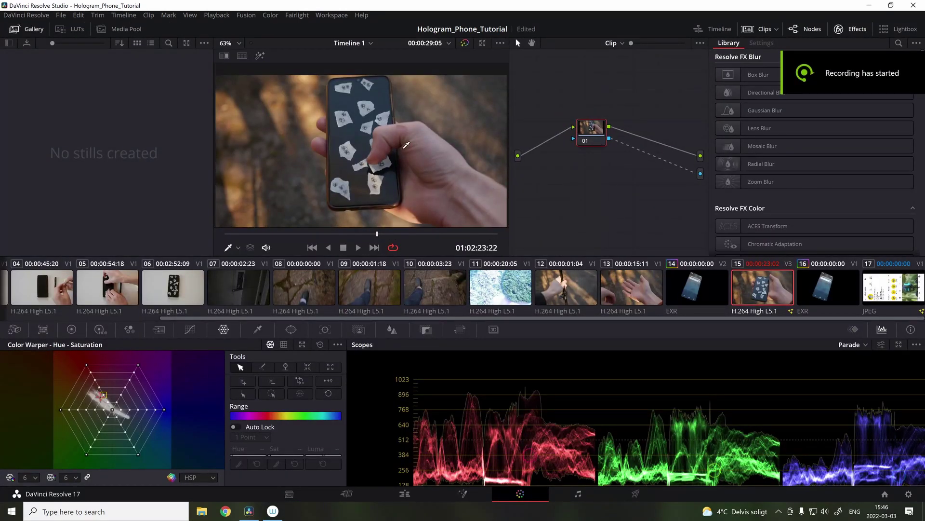
pyautogui.scroll(3, 410, 147)
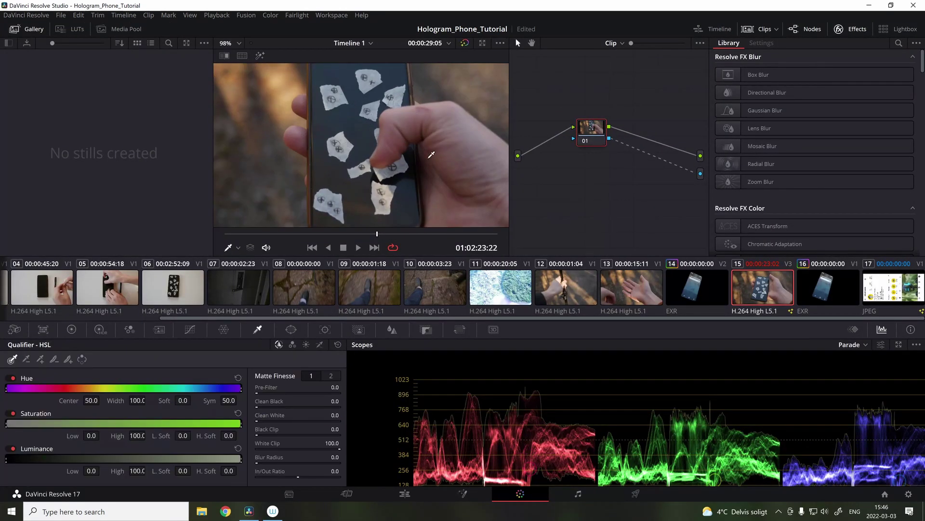
pyautogui.moveTo(424, 130)
pyautogui.mouseDown()
pyautogui.moveTo(410, 126)
pyautogui.moveTo(394, 141)
pyautogui.mouseUp()
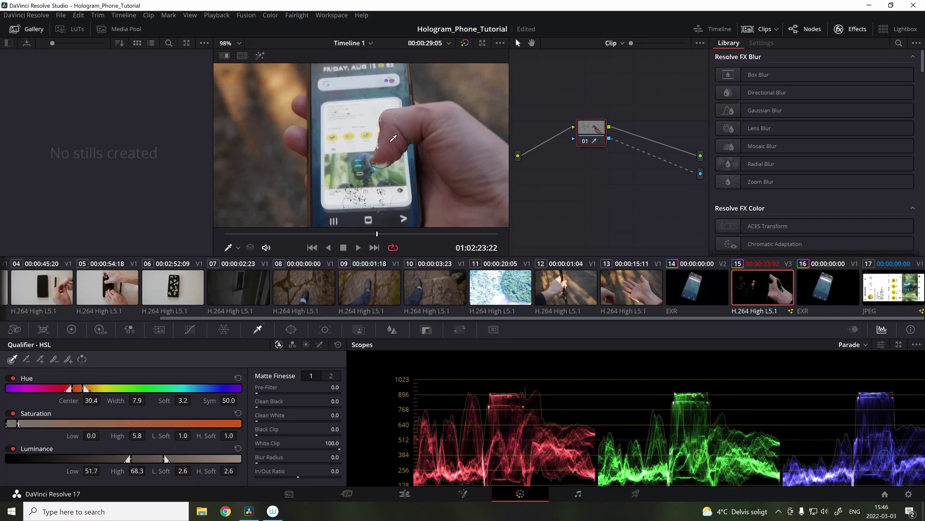
pyautogui.scroll(2, 394, 141)
pyautogui.scroll(1, 394, 140)
pyautogui.click(231, 249)
pyautogui.click(230, 251)
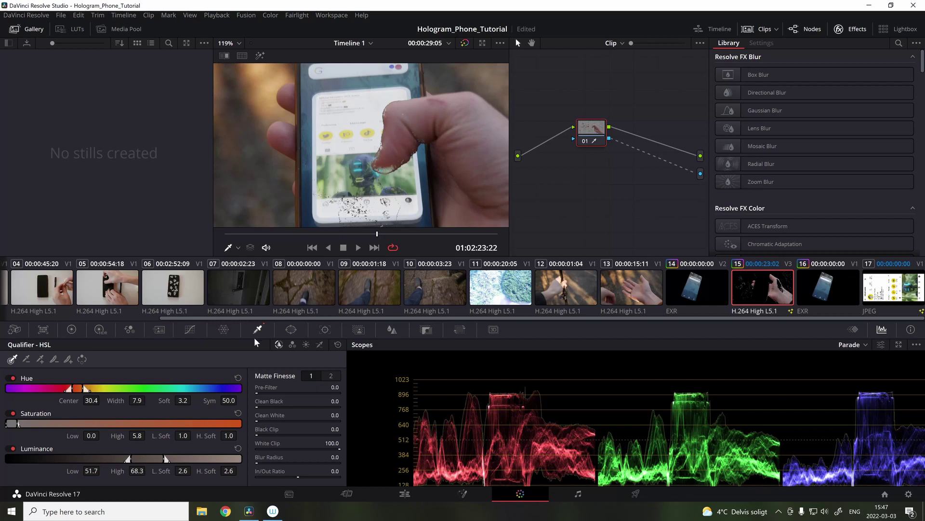
# Adjust the qualifier's hue width and add more of the thumb's tones to the key.
pyautogui.moveTo(88, 393); pyautogui.dragTo(72, 391)
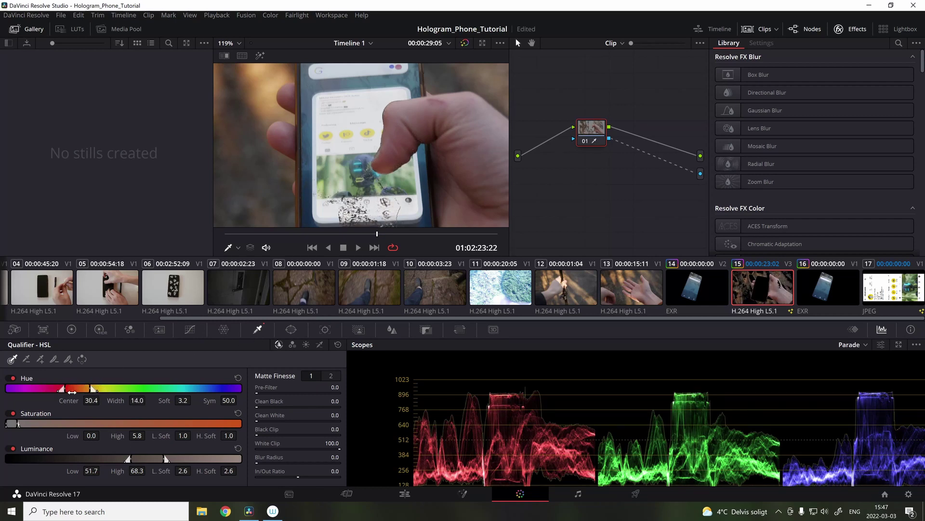
pyautogui.hotkey('ctrl', '=')
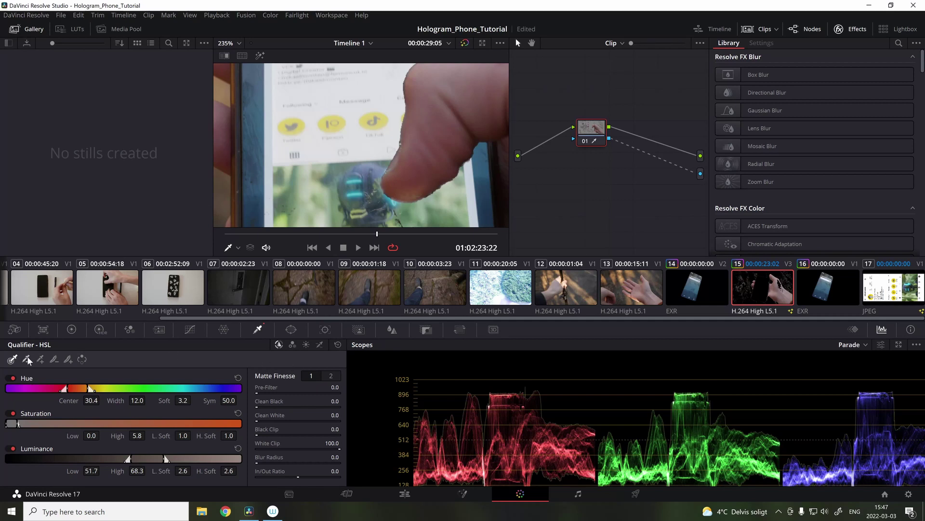
pyautogui.click(27, 359)
pyautogui.click(395, 175)
pyautogui.scroll(-3, 394, 177)
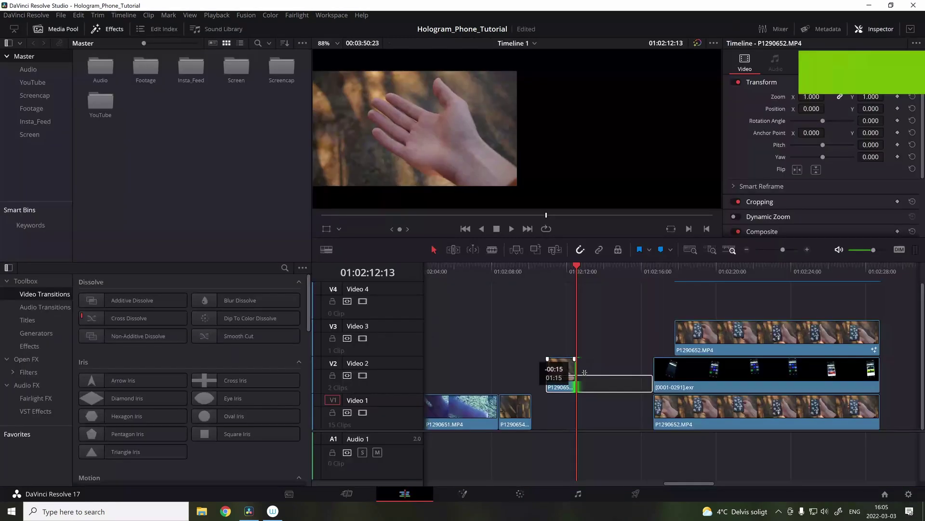
# Trim the end of the short hand clip on Video 2 and play back the edit.
pyautogui.moveTo(584, 372); pyautogui.dragTo(603, 372)
pyautogui.click(543, 268)
pyautogui.press('space')
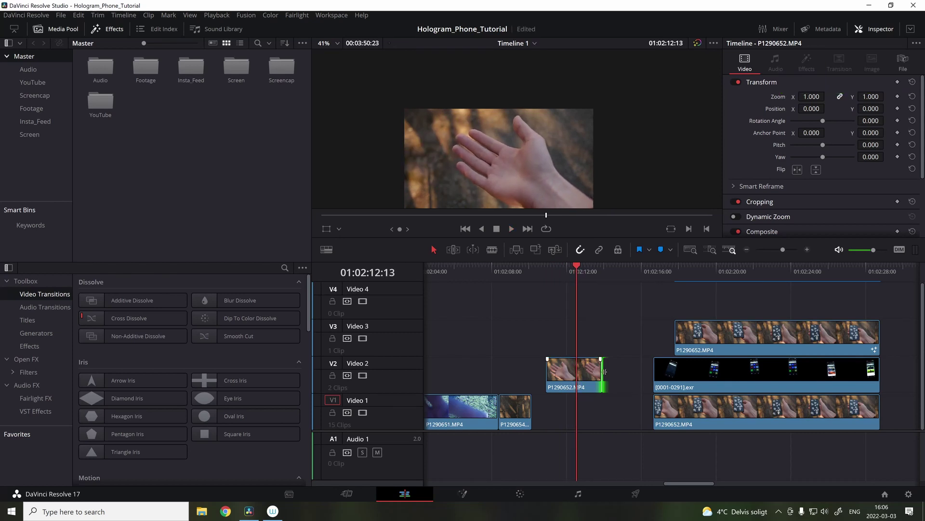
# Trim the clip's start to the playhead and select its finger mask points in Fusion.
pyautogui.click(600, 386)
pyautogui.hotkey('shift', '[')
pyautogui.hotkey('shift', '5')
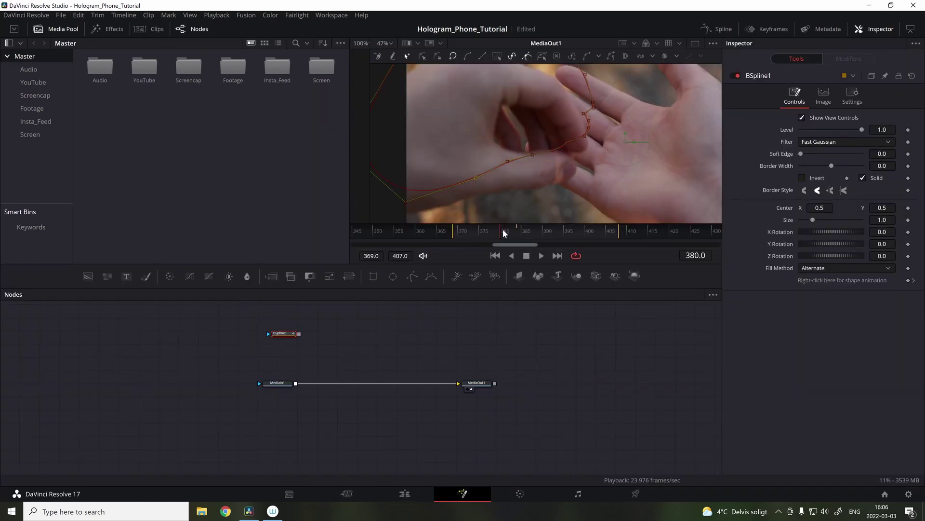
pyautogui.moveTo(449, 131); pyautogui.dragTo(503, 184)
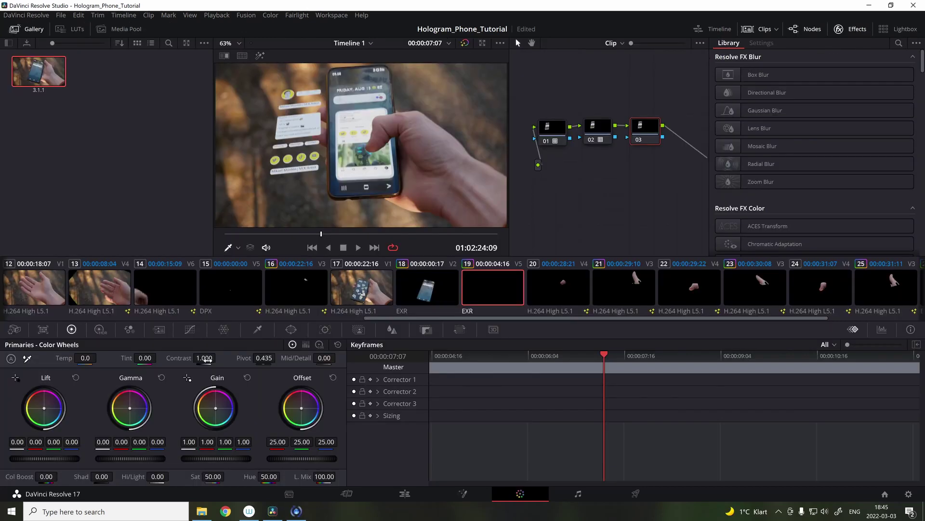
# Try warmer and cooler Temp on node 03, undo back to 0, and review playback.
pyautogui.scroll(5, 366, 135)
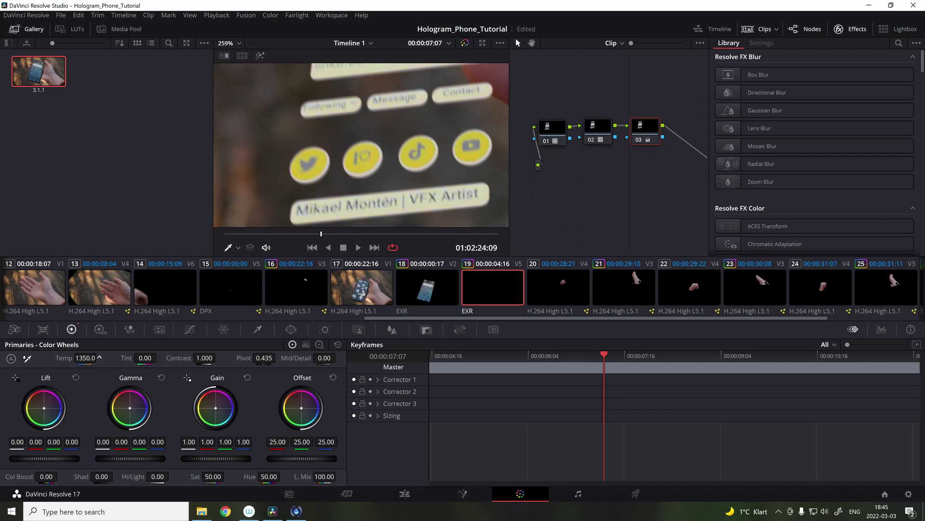
pyautogui.scroll(-6, 304, 217)
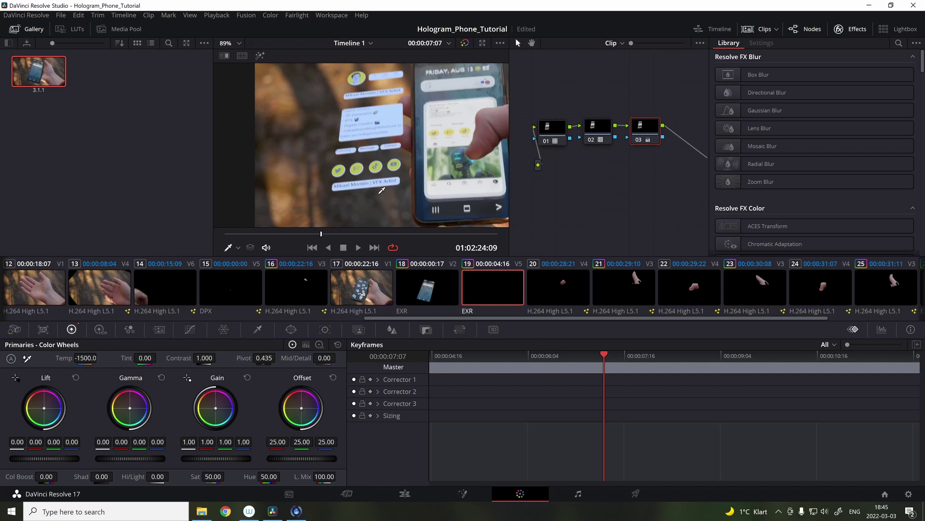
pyautogui.hotkey('ctrl', 'z')
pyautogui.scroll(2, 381, 190)
pyautogui.press('space')
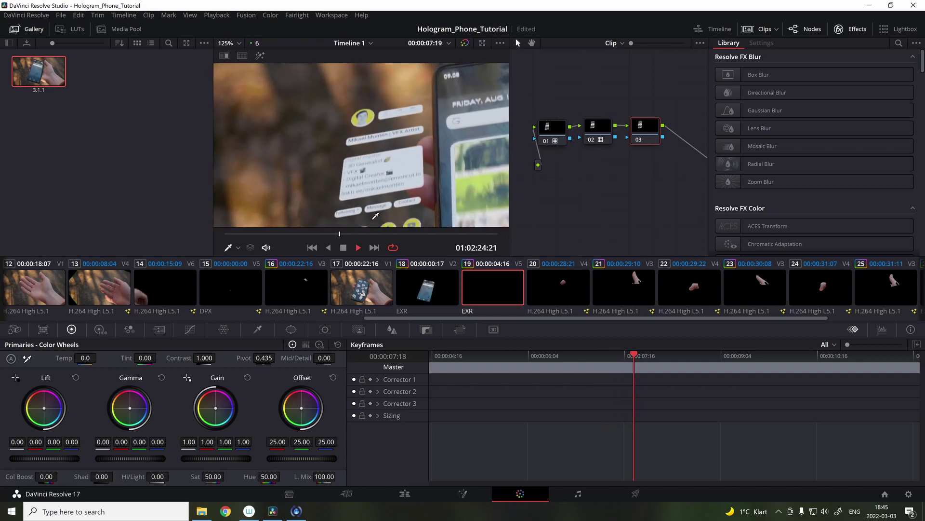
pyautogui.moveTo(351, 235); pyautogui.dragTo(337, 238)
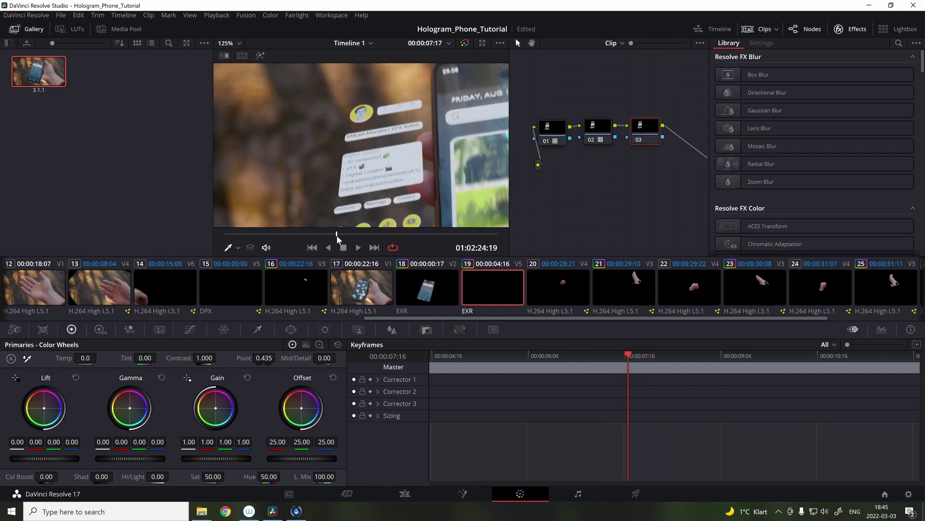